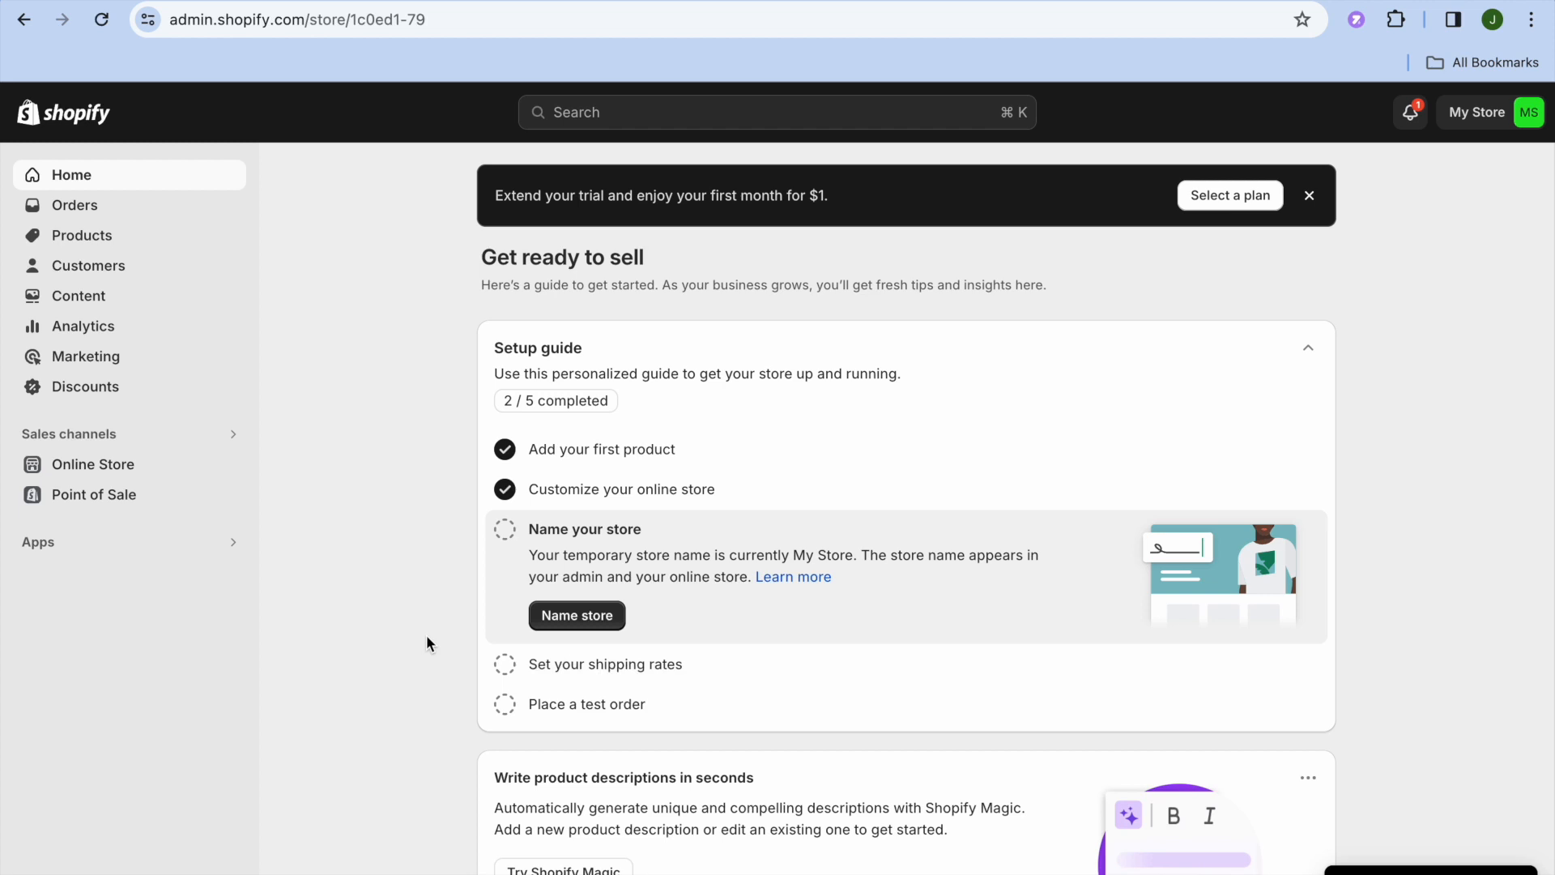
- Open the Shopify App Store from the app and sales channel settings and search for "pop up discount"
click(189, 554)
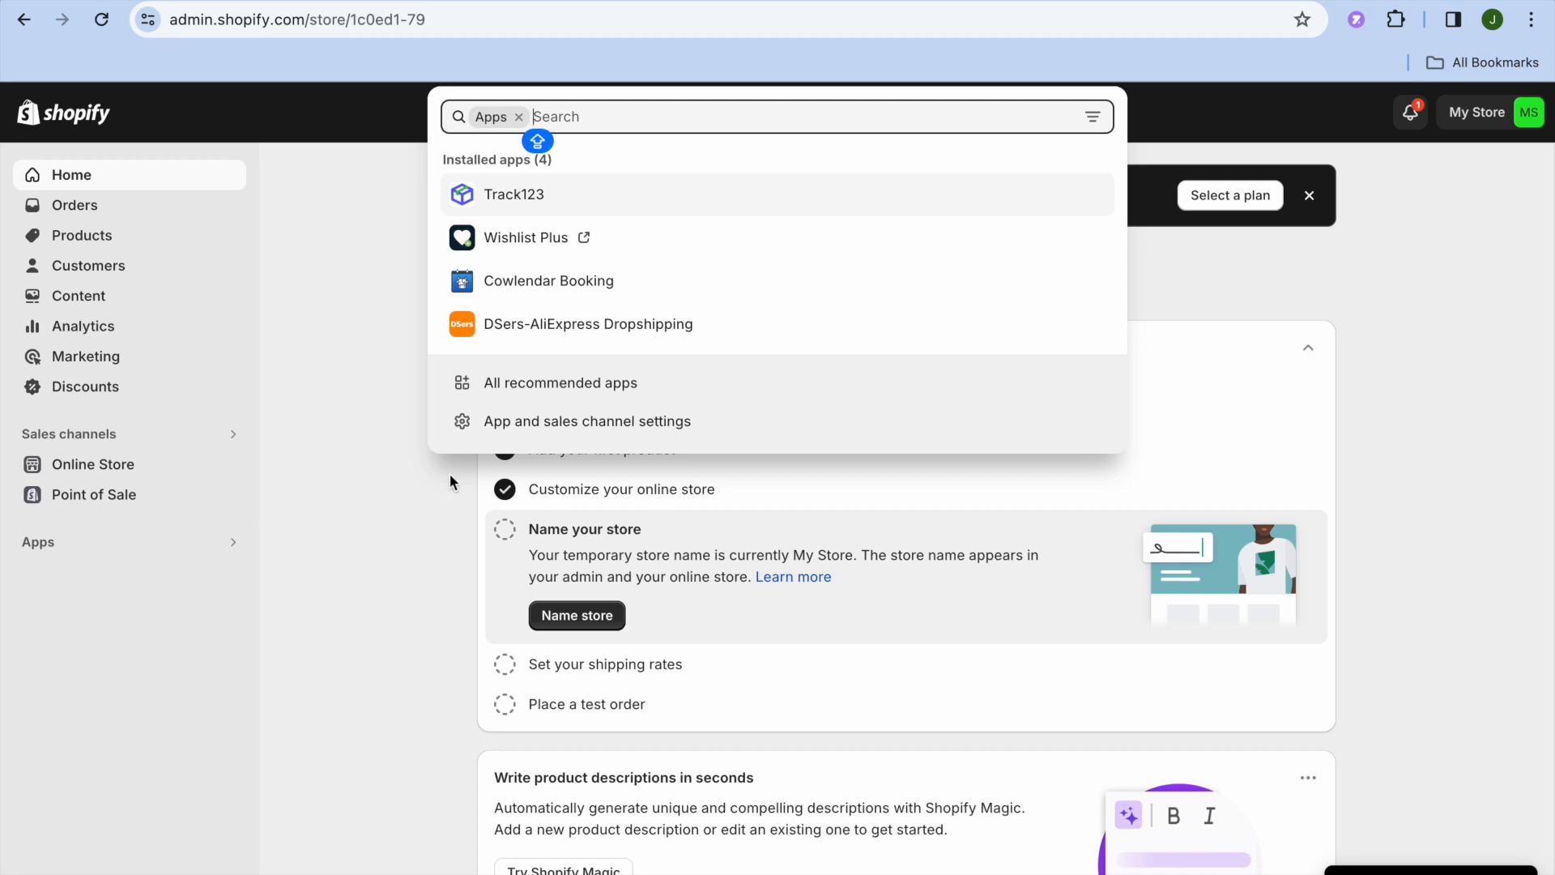
click(529, 425)
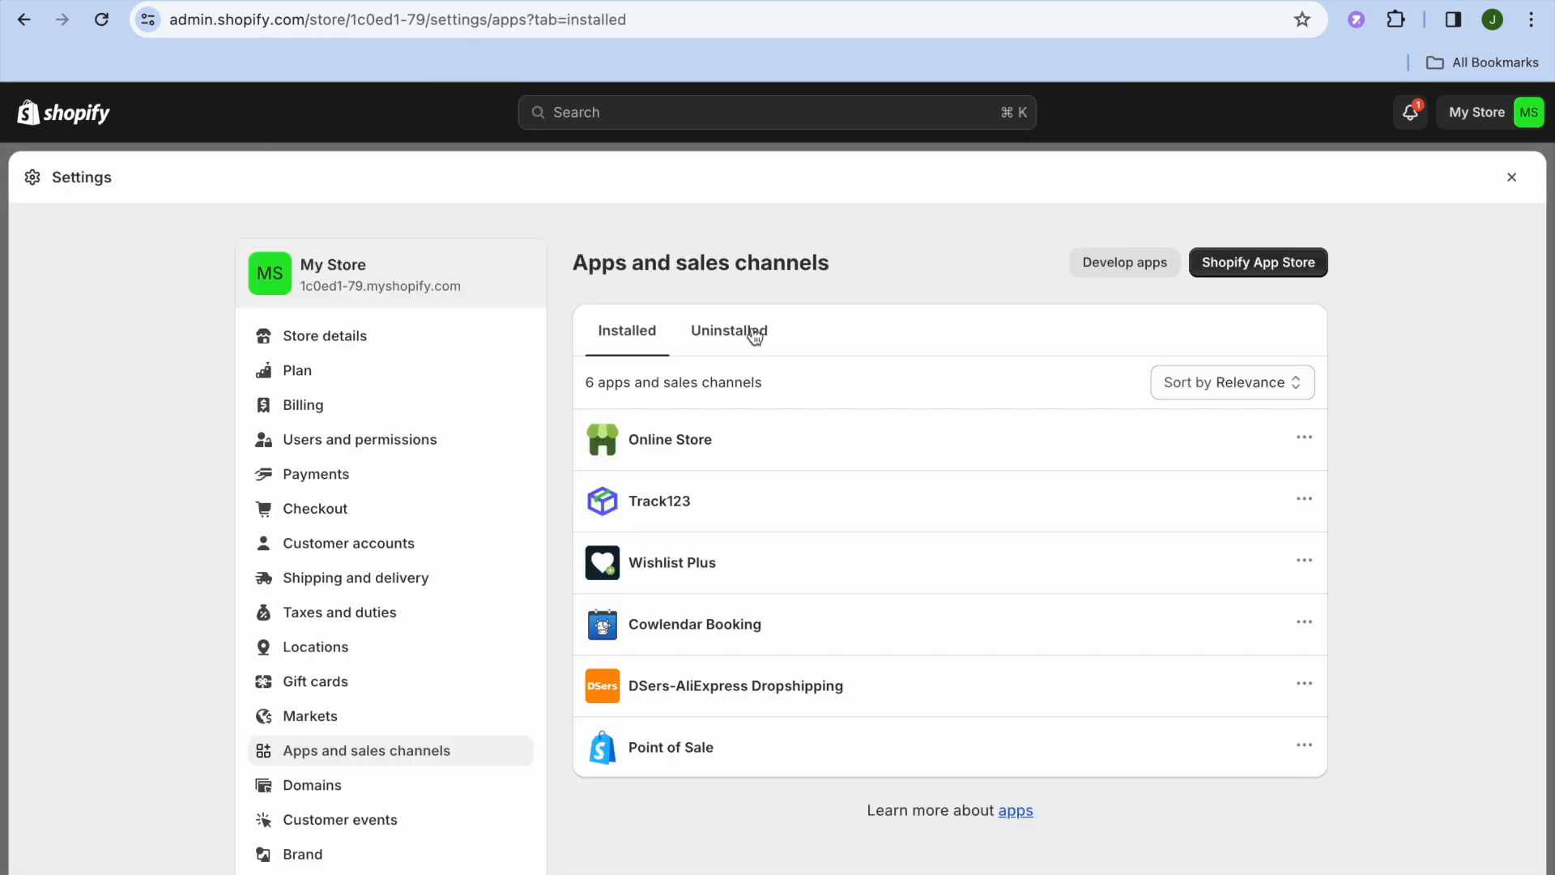
click(1261, 265)
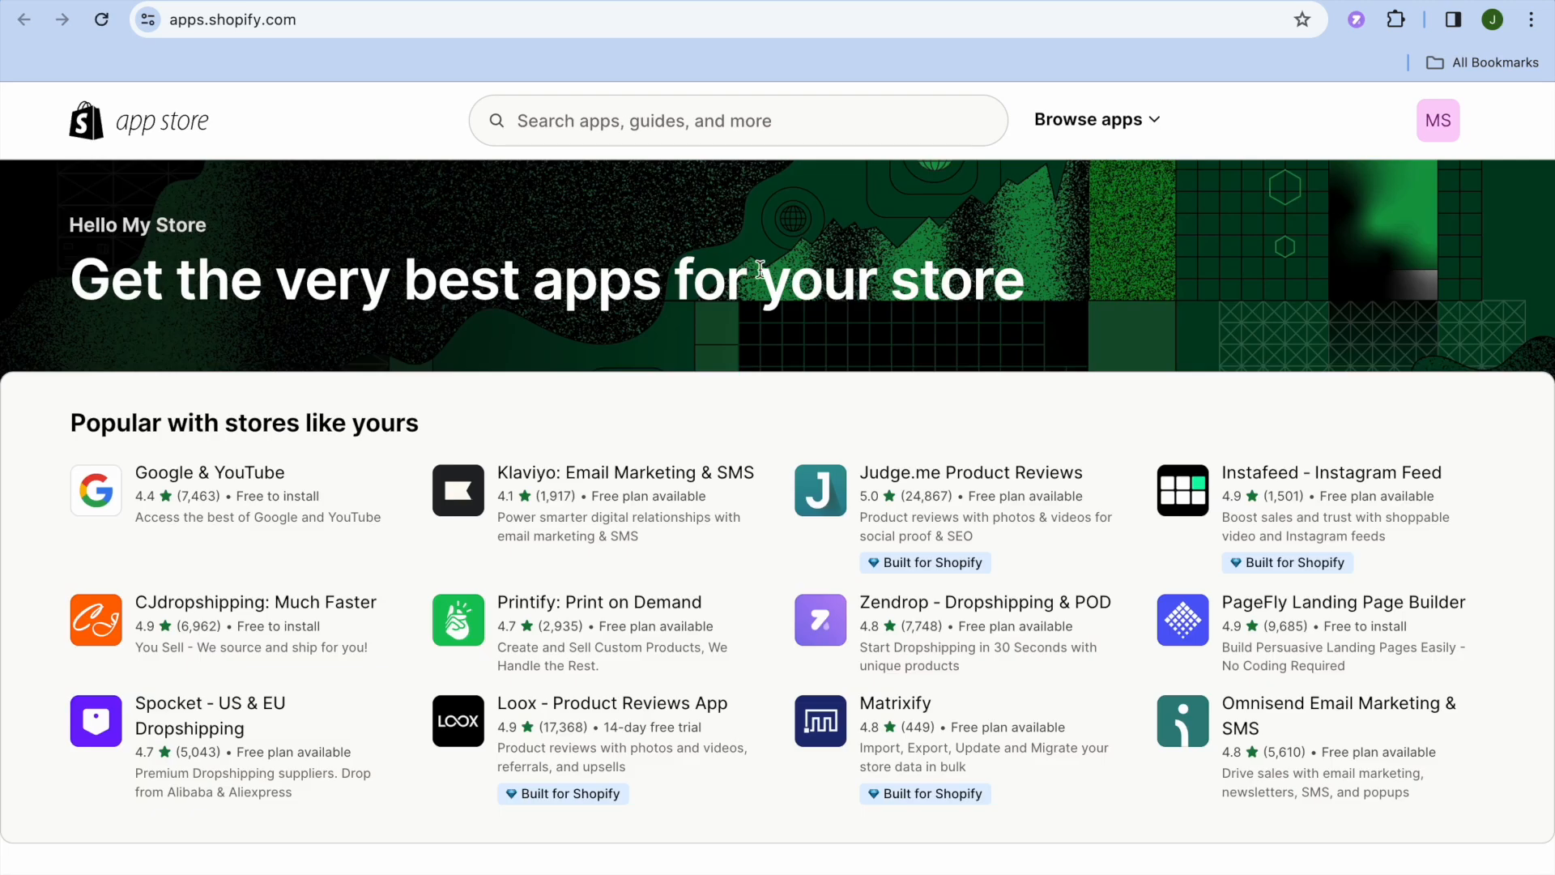
click(755, 121)
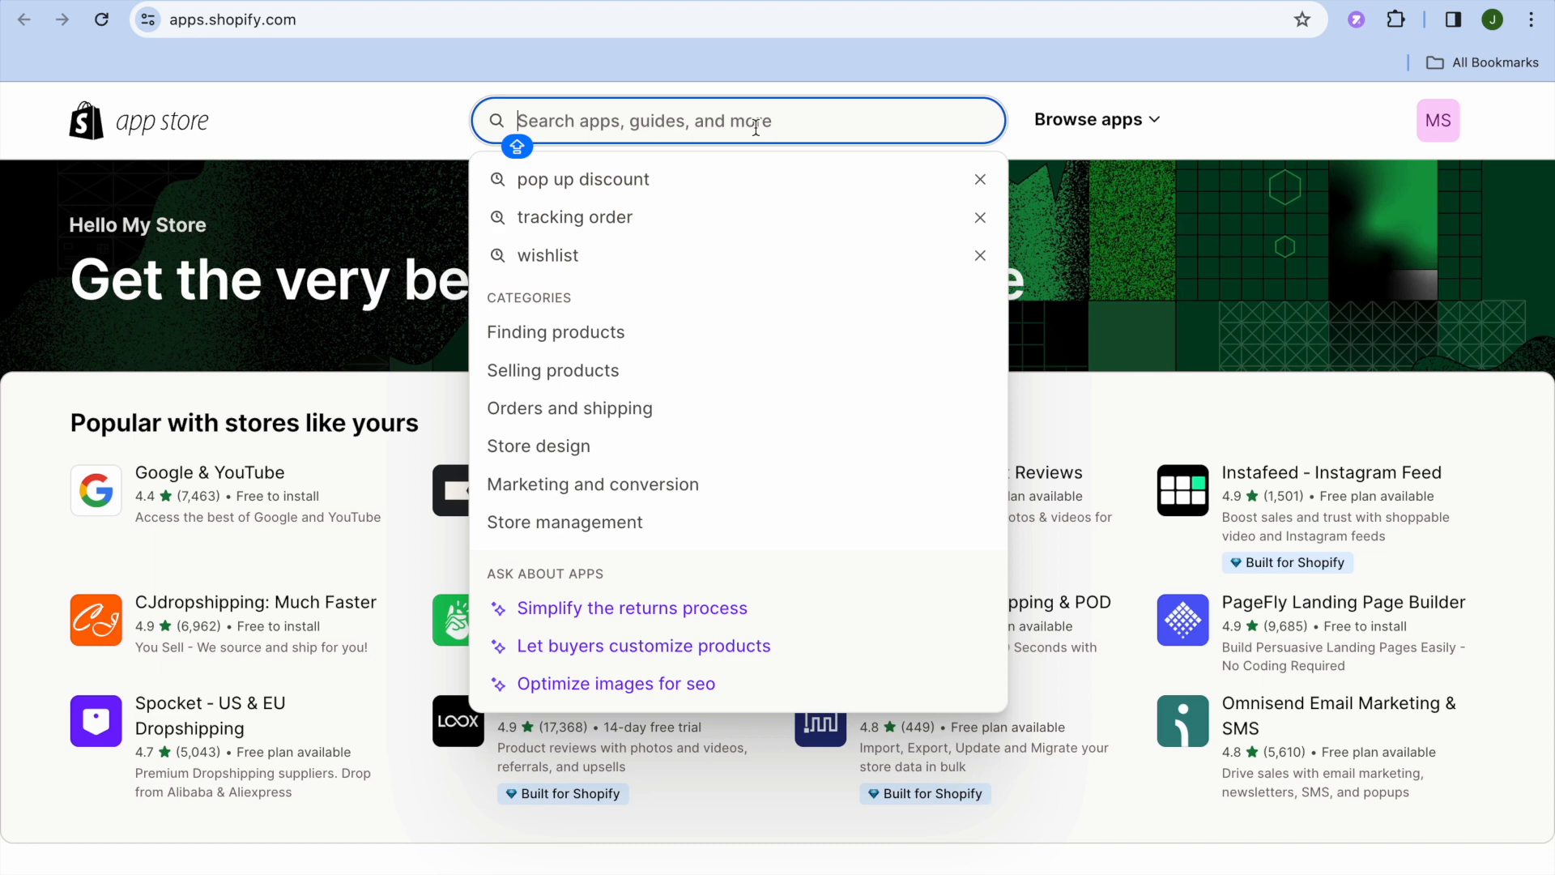
click(686, 183)
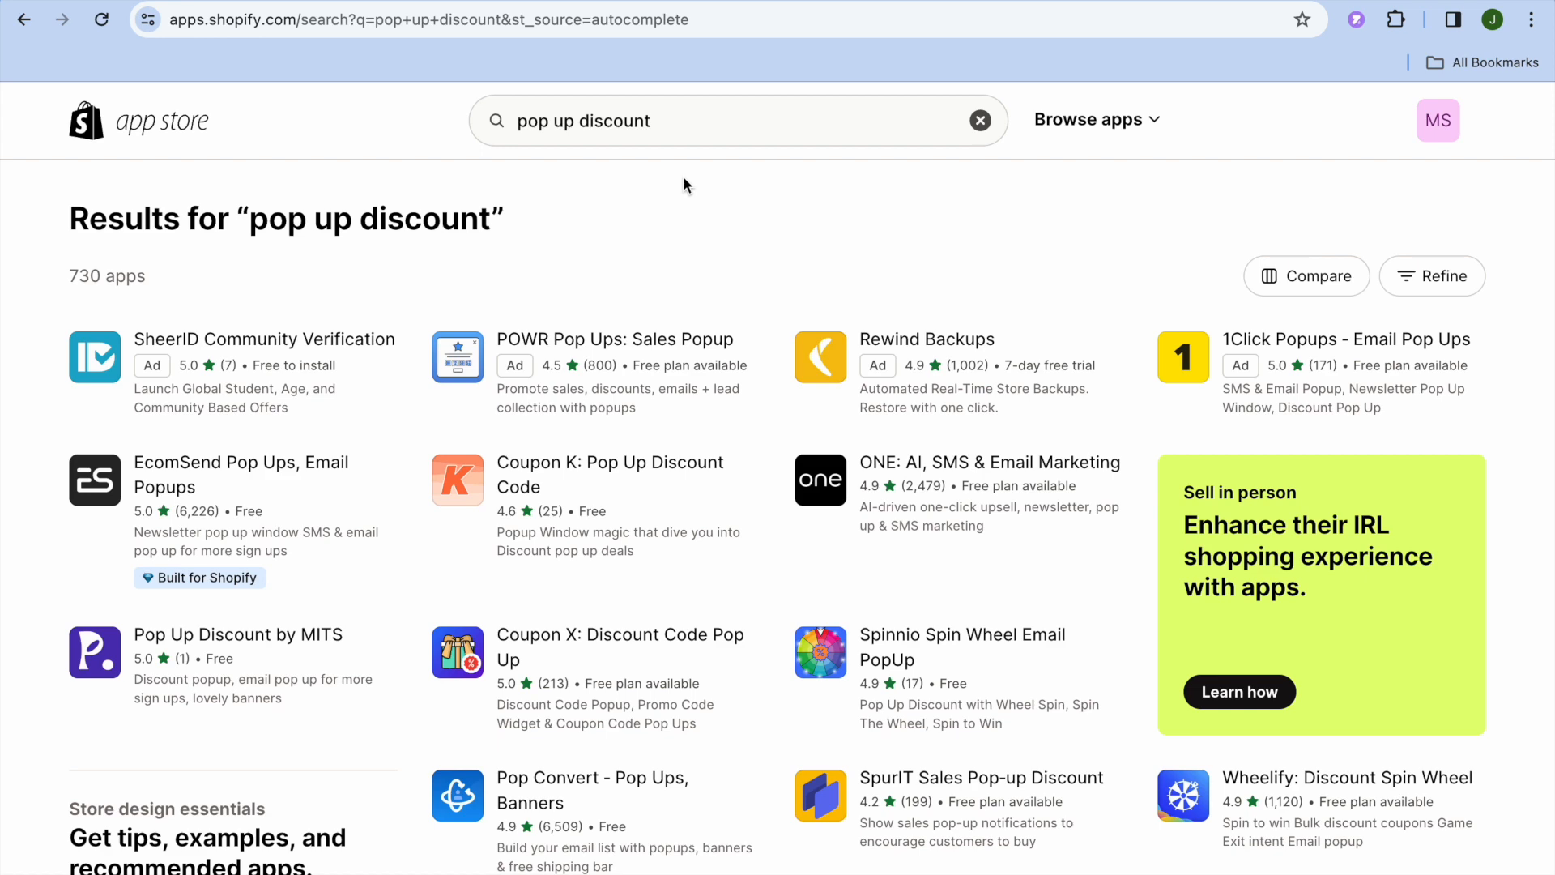
- Install EcomSend Pop Ups, Email Popups from the search results and approve its access to the store
scroll(684, 185, down, 1)
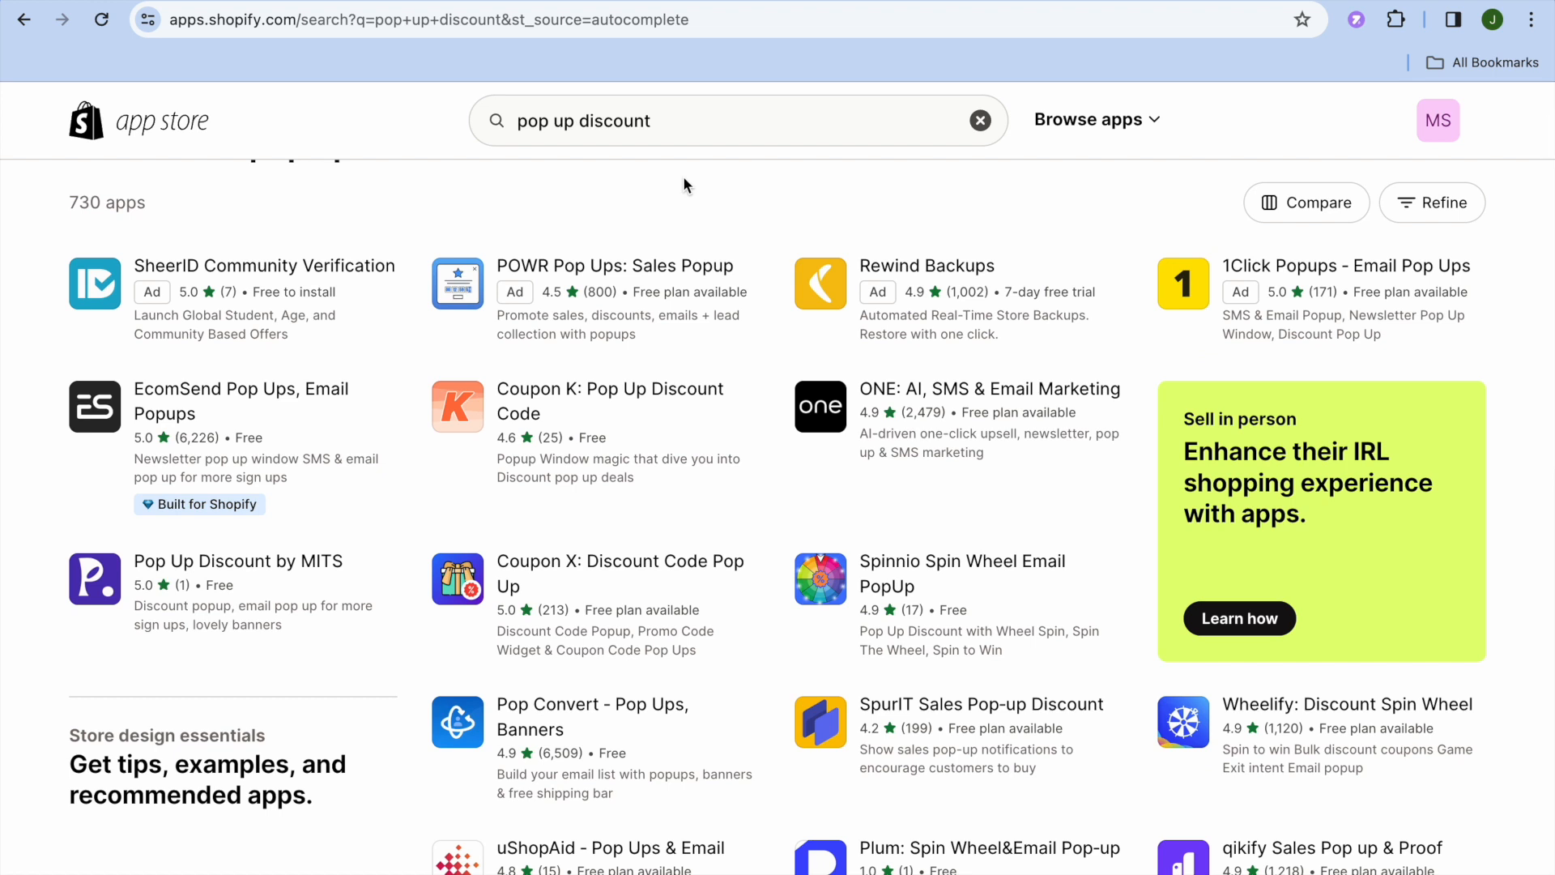
click(316, 401)
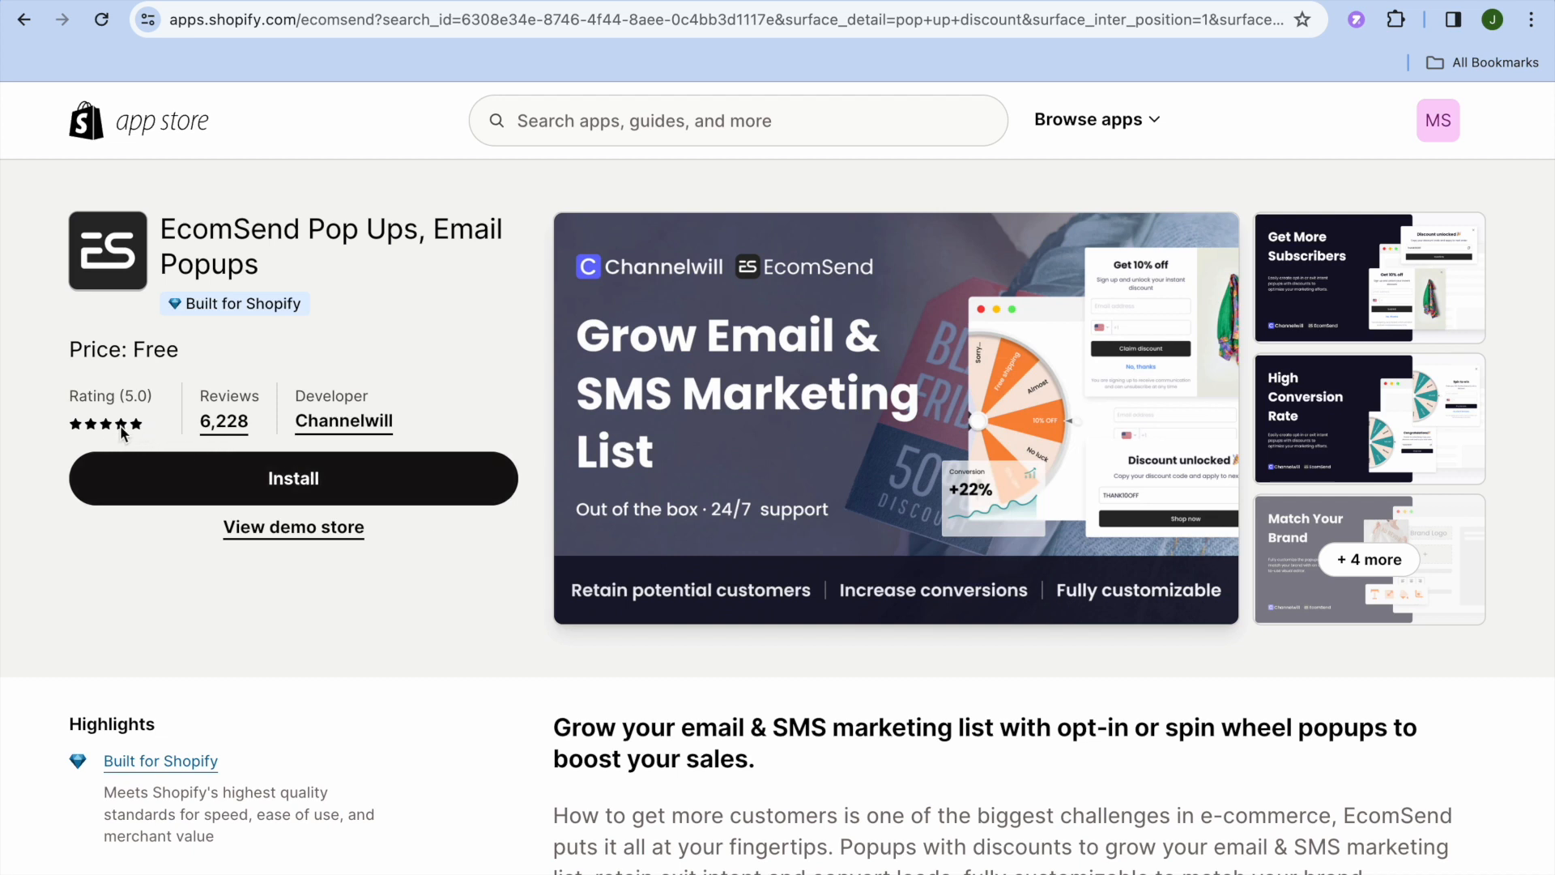
click(207, 487)
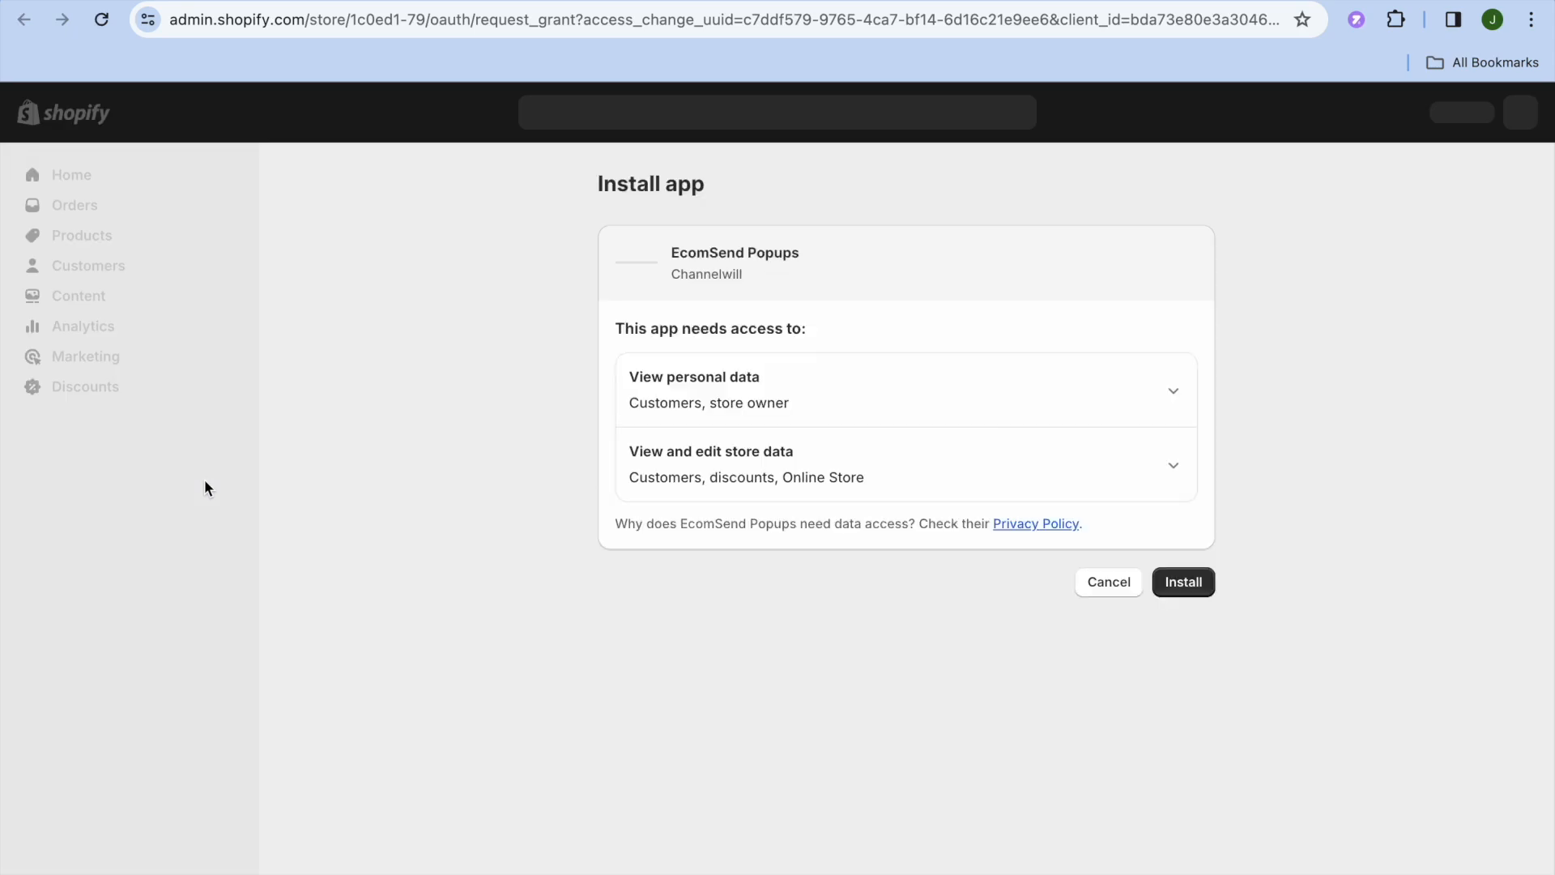
click(1183, 582)
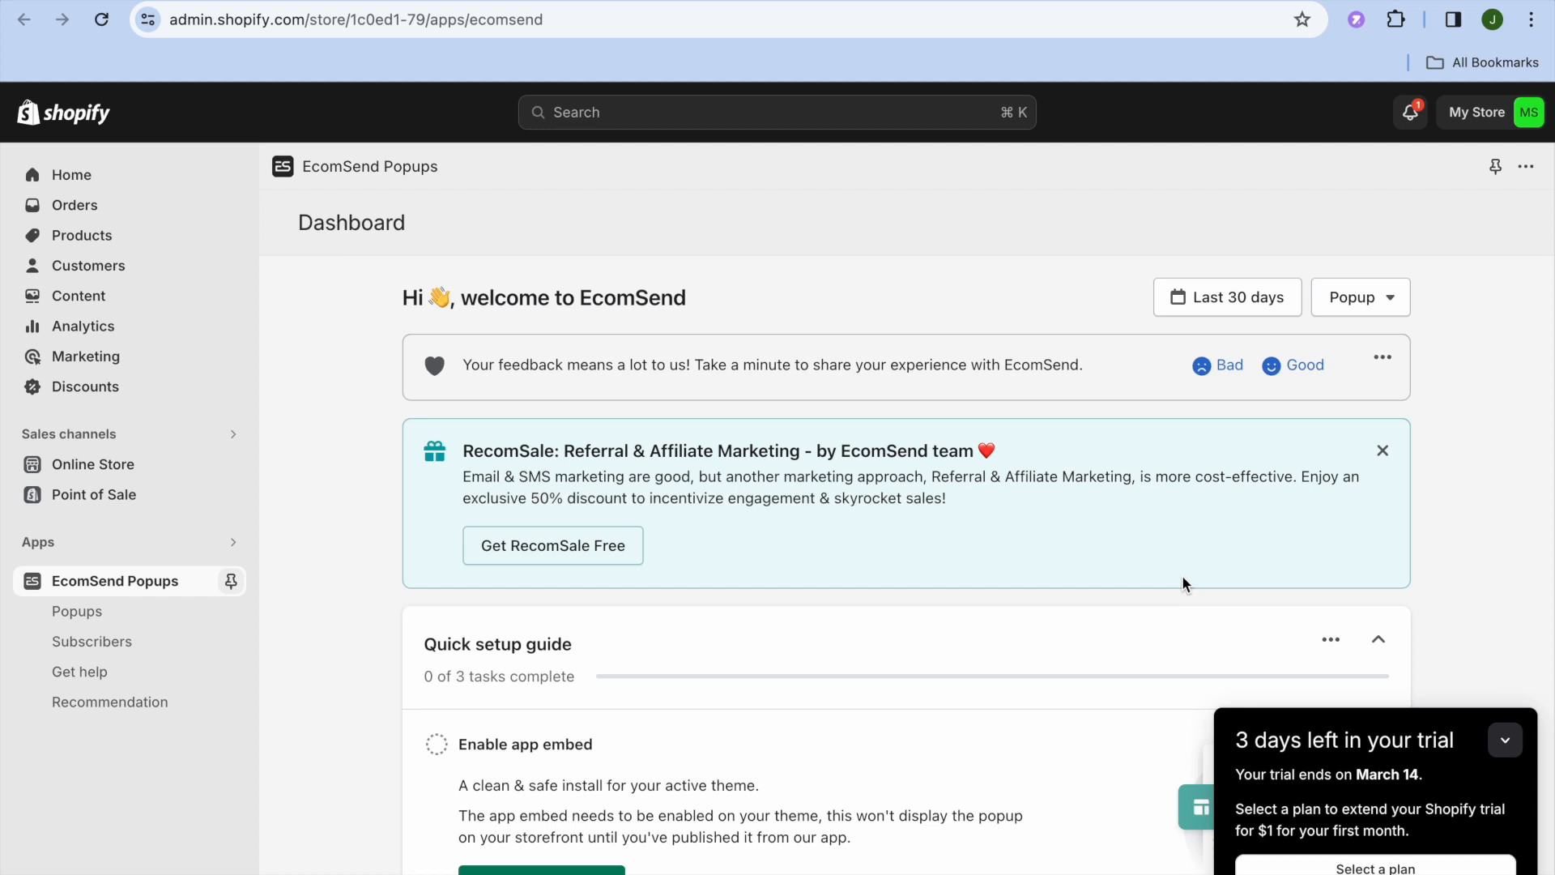
- Enable the EcomSend Popup app embed in the live Dawn theme and save the theme
scroll(1182, 581, down, 3)
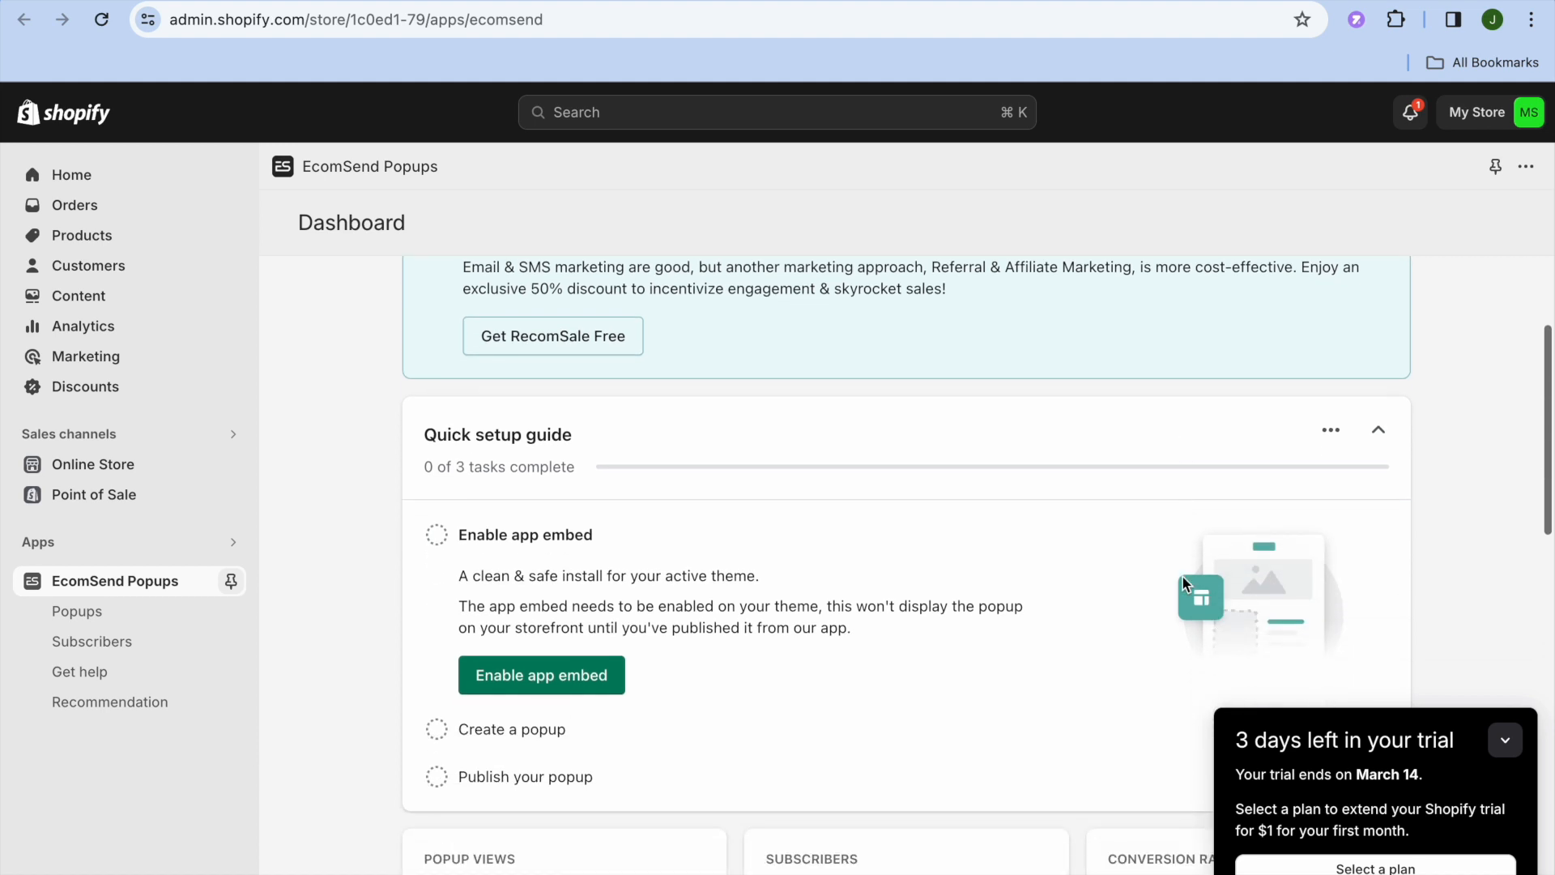
scroll(1182, 580, down, 3)
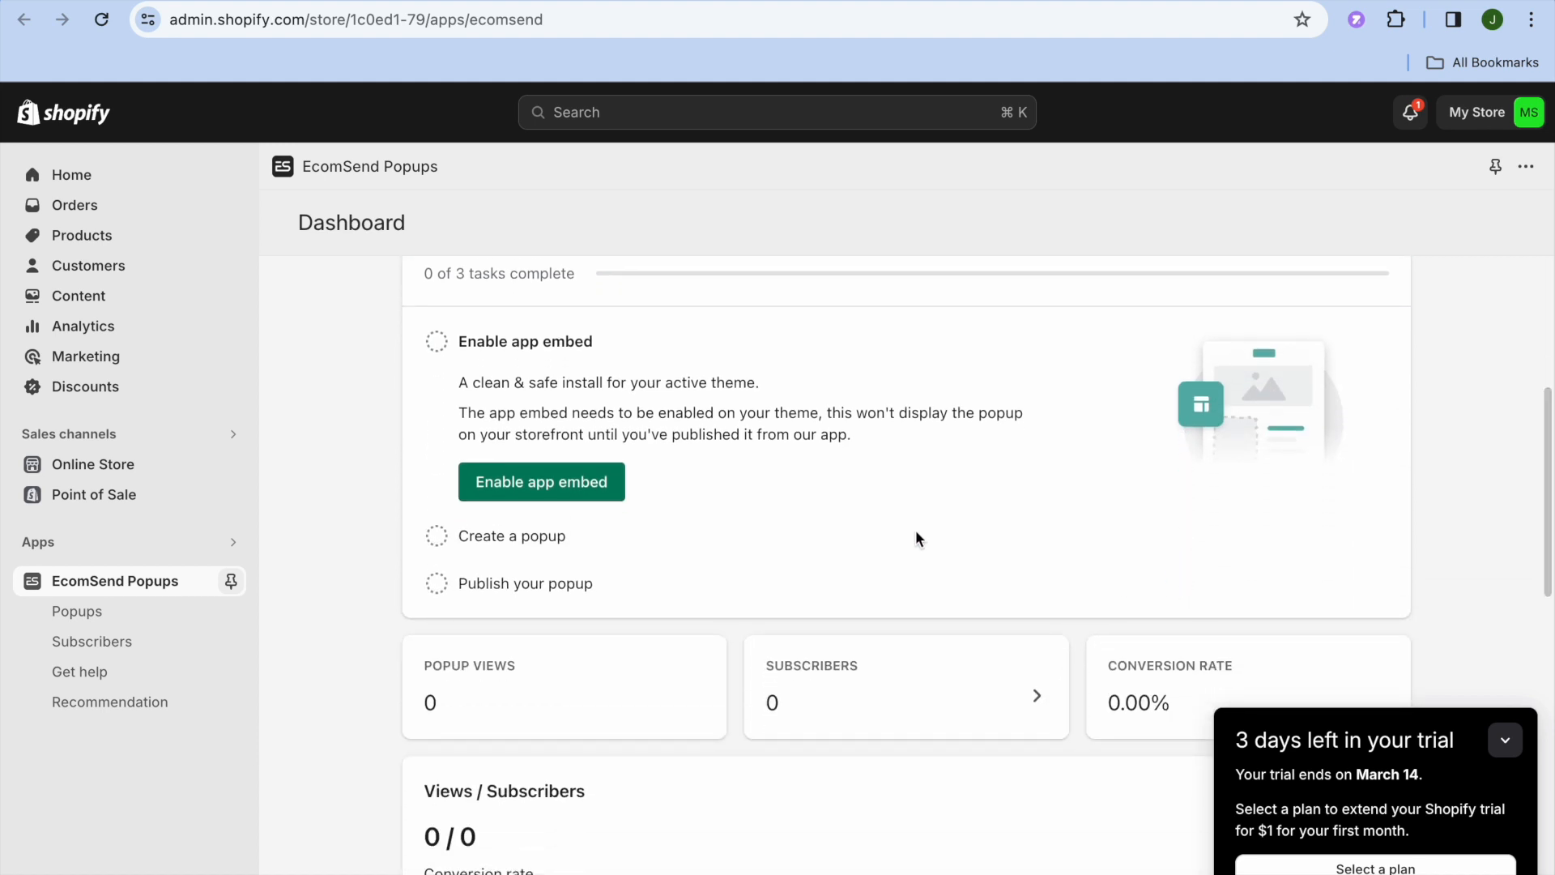
click(606, 490)
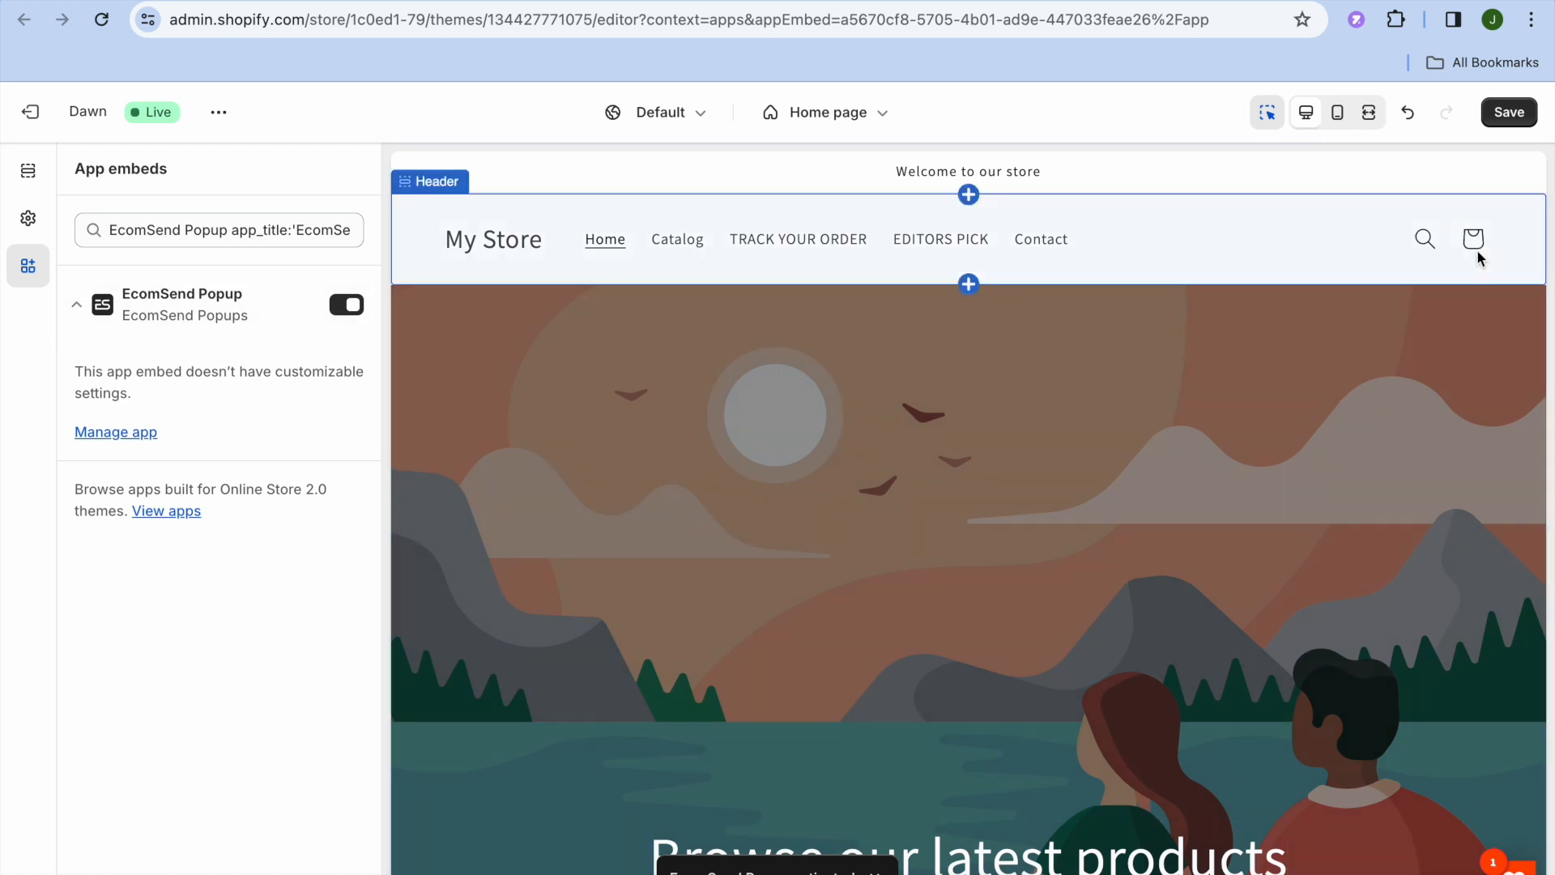
click(1503, 112)
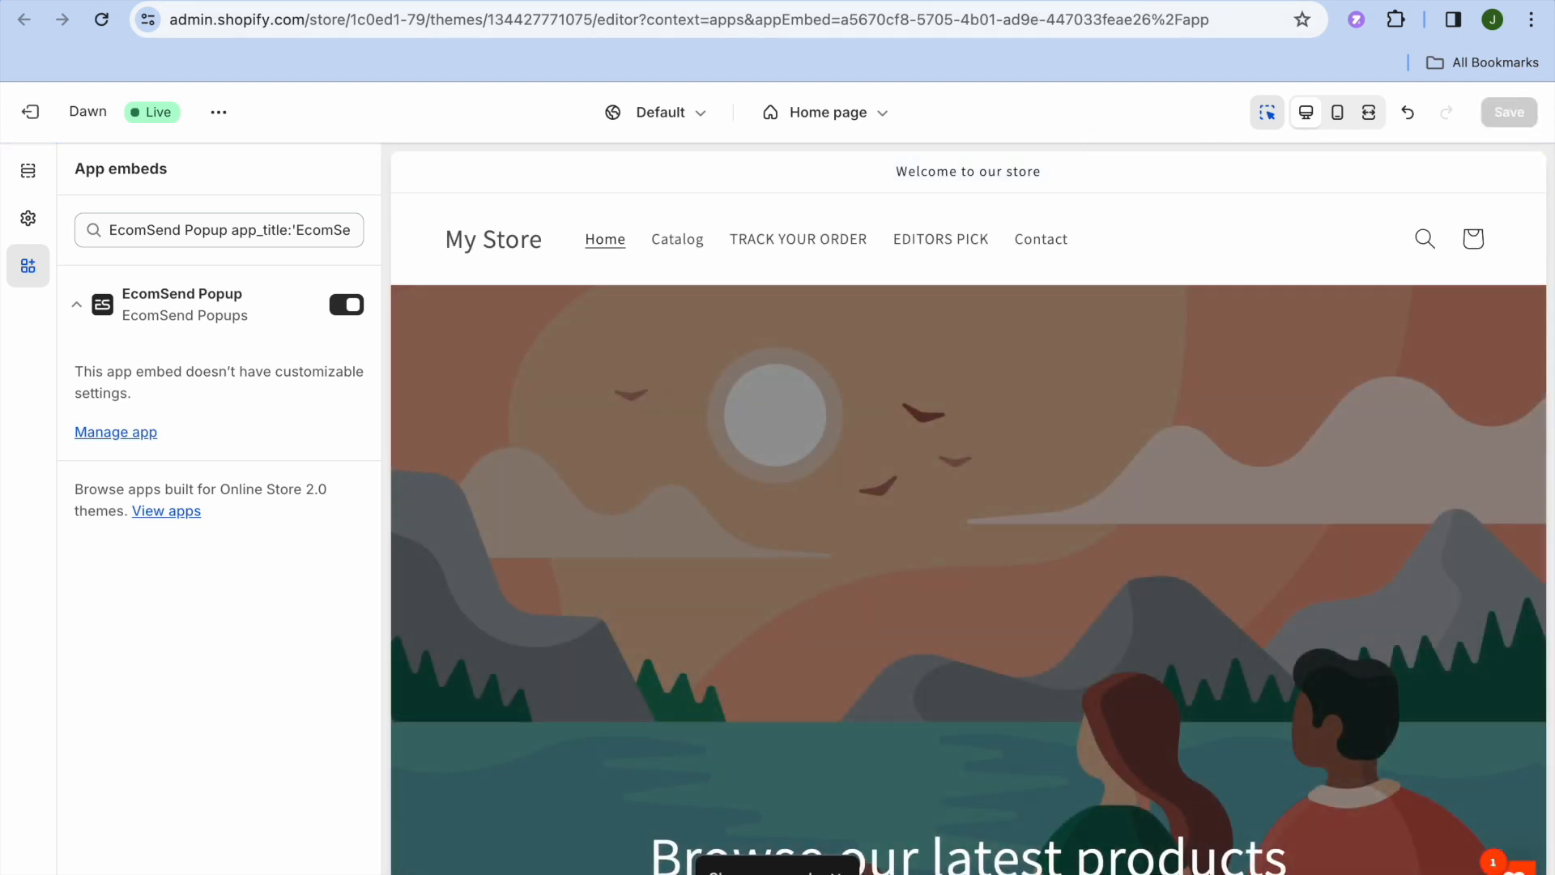
- Return to the EcomSend dashboard and create a popup from the Spin wheel popup template
click(1004, 1)
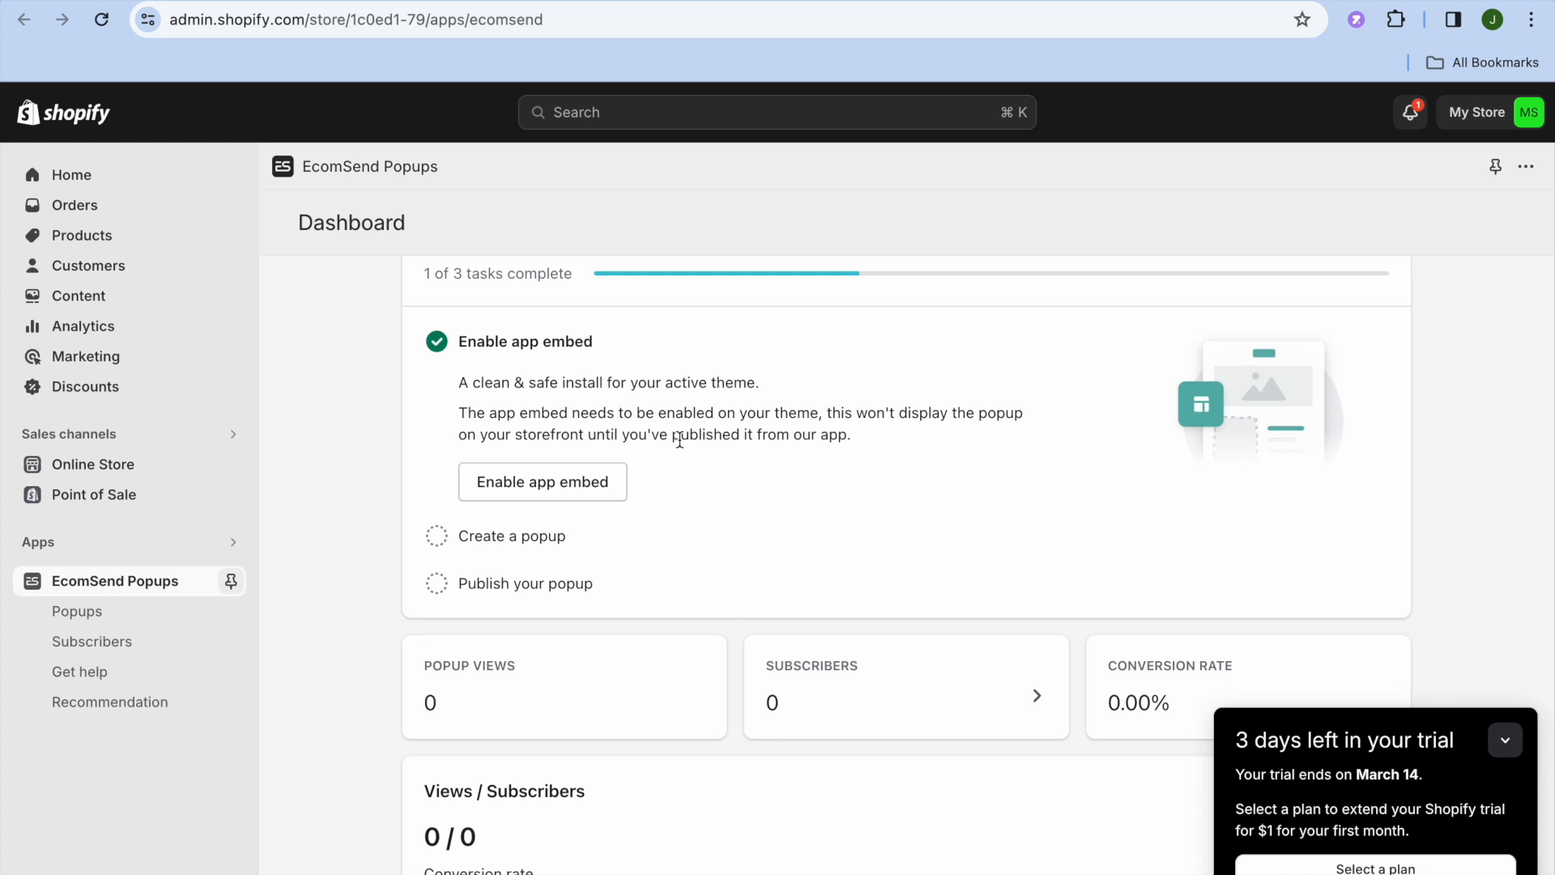
scroll(679, 441, down, 1)
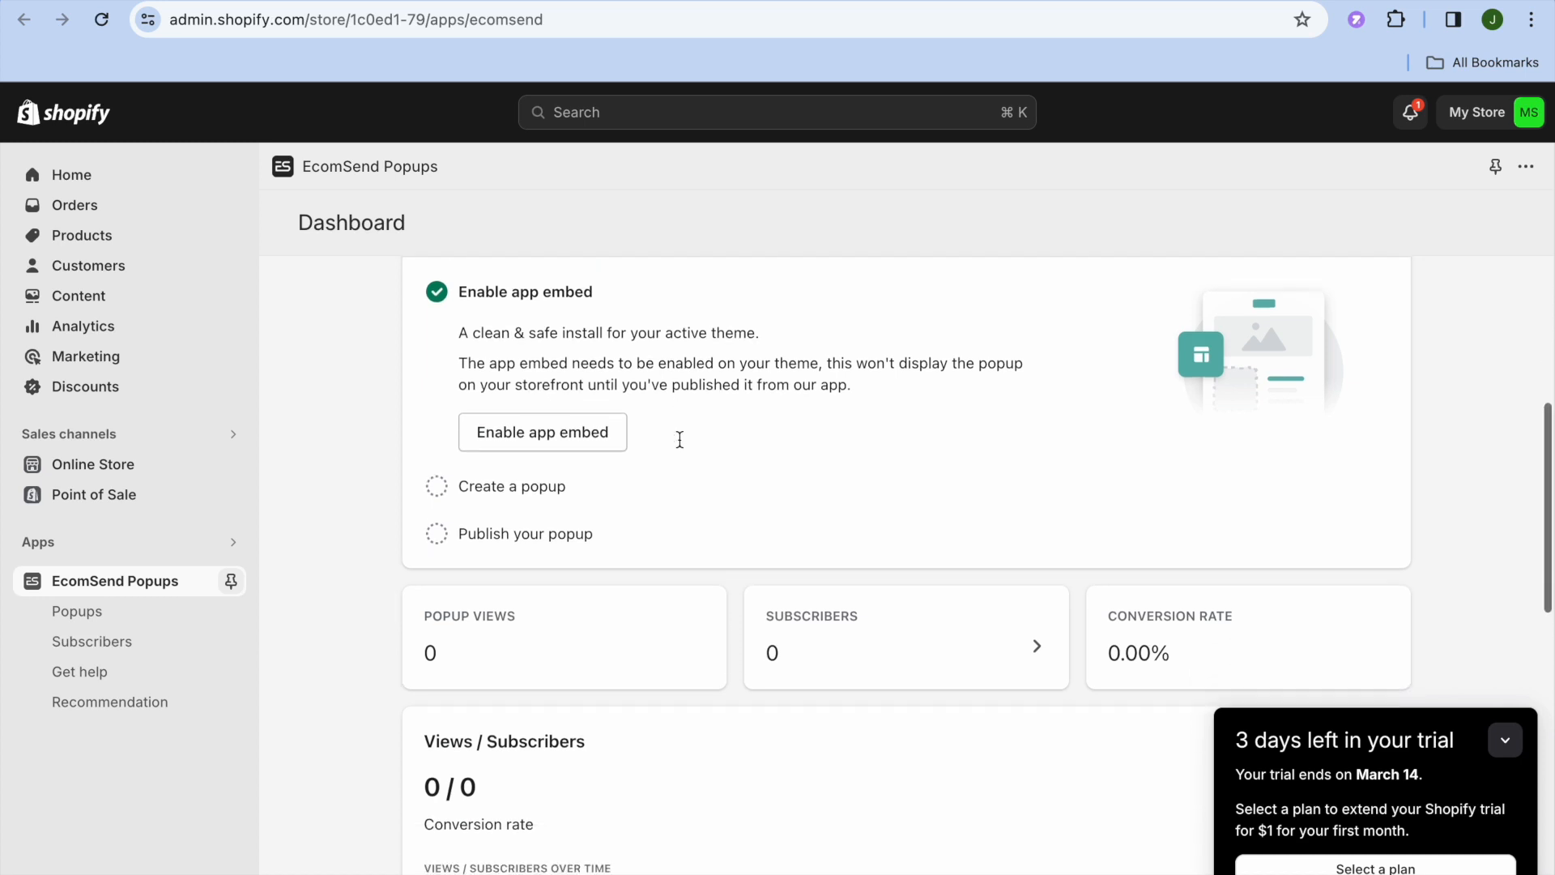
click(544, 489)
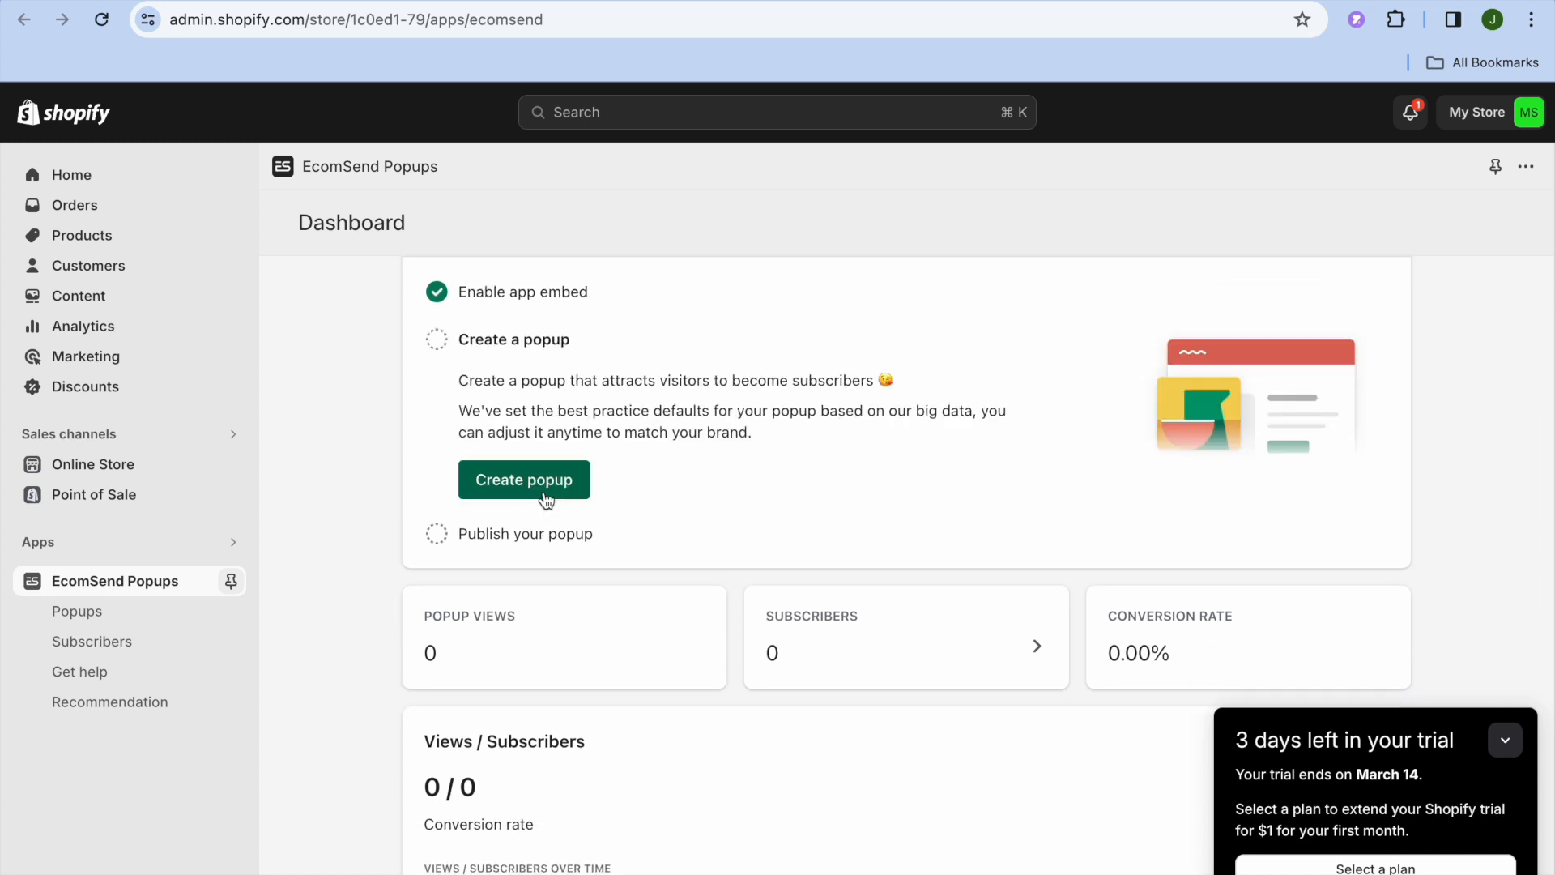
click(547, 495)
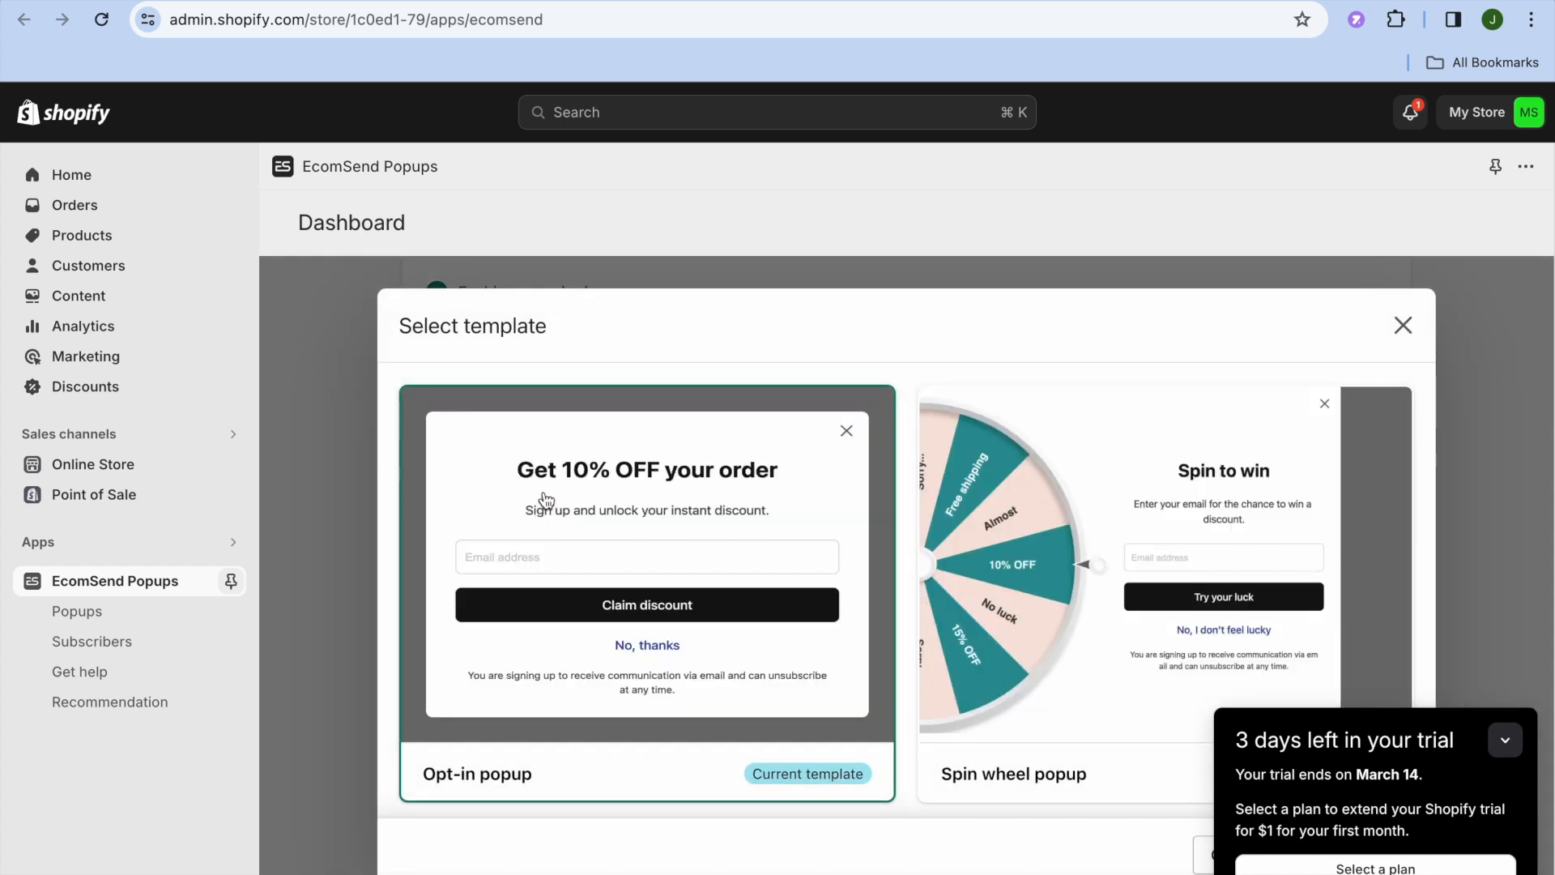
click(1505, 739)
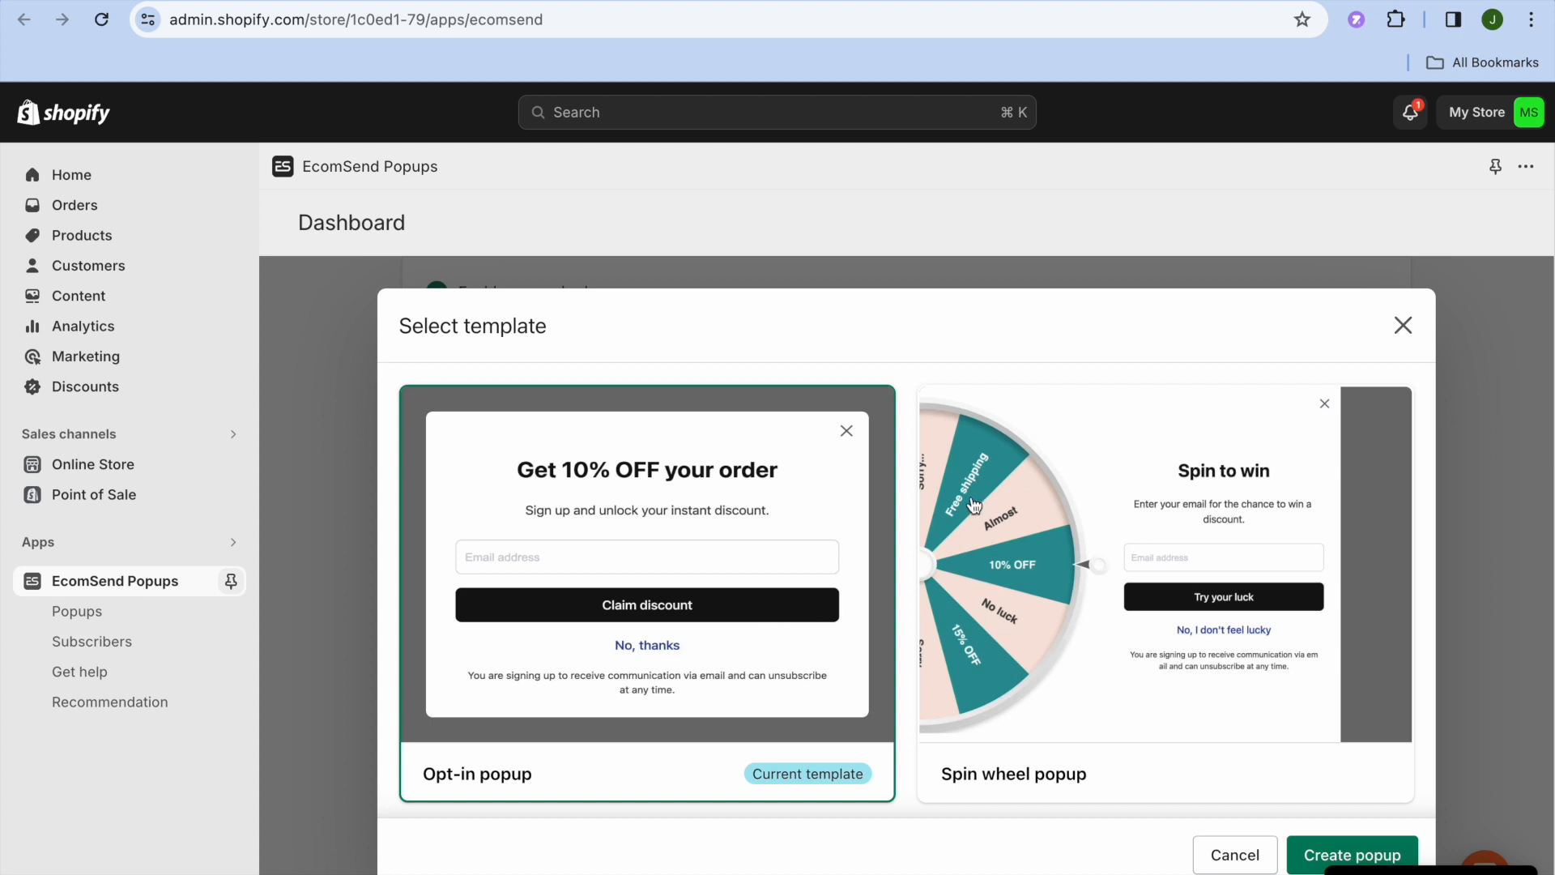
click(1036, 526)
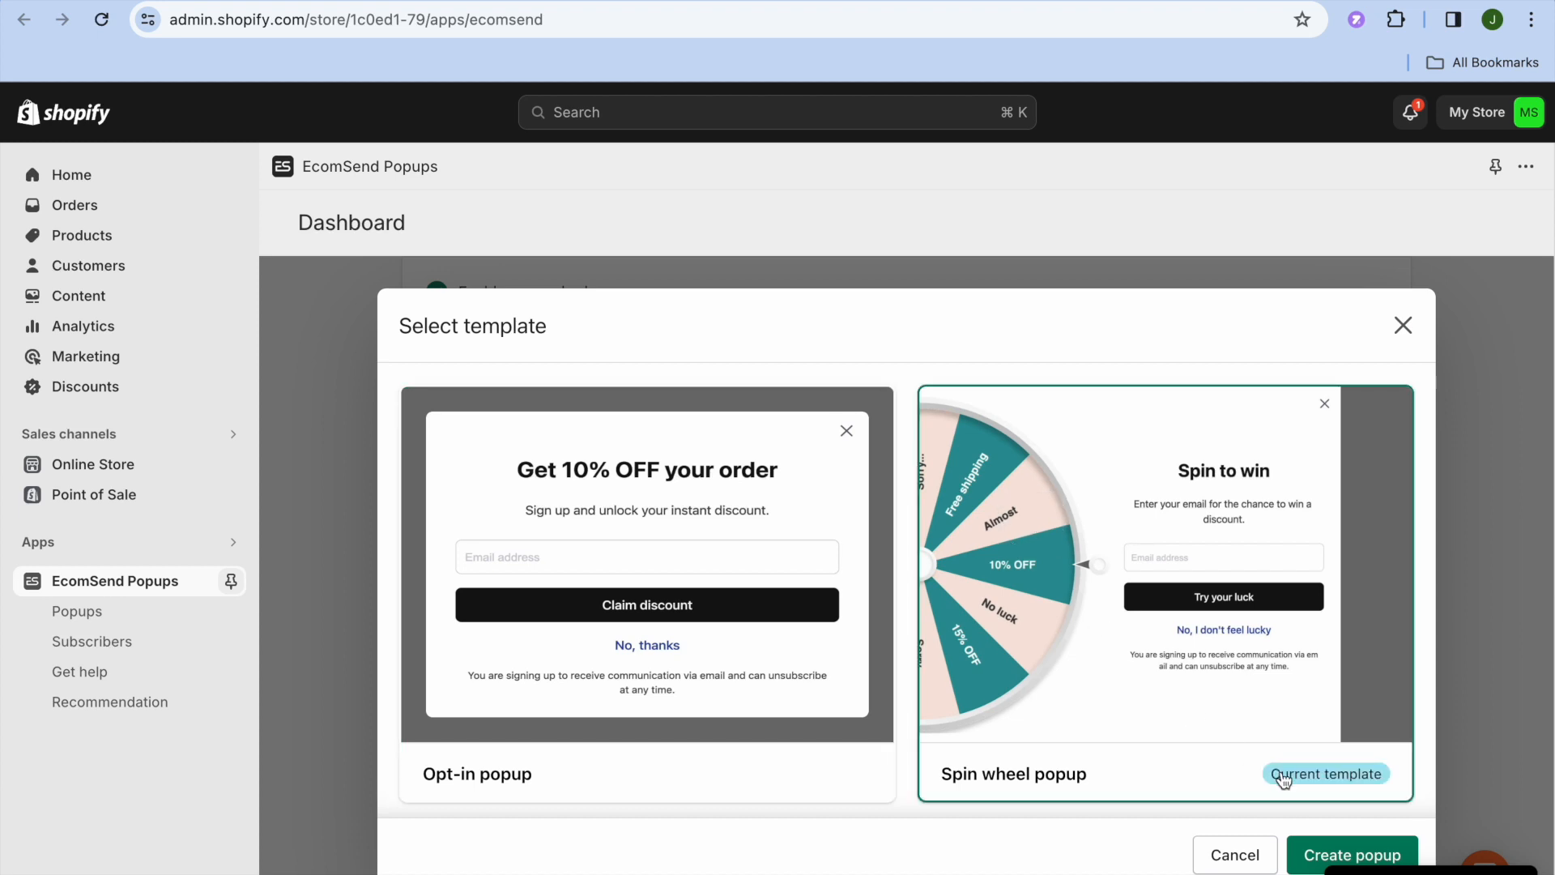
click(1329, 857)
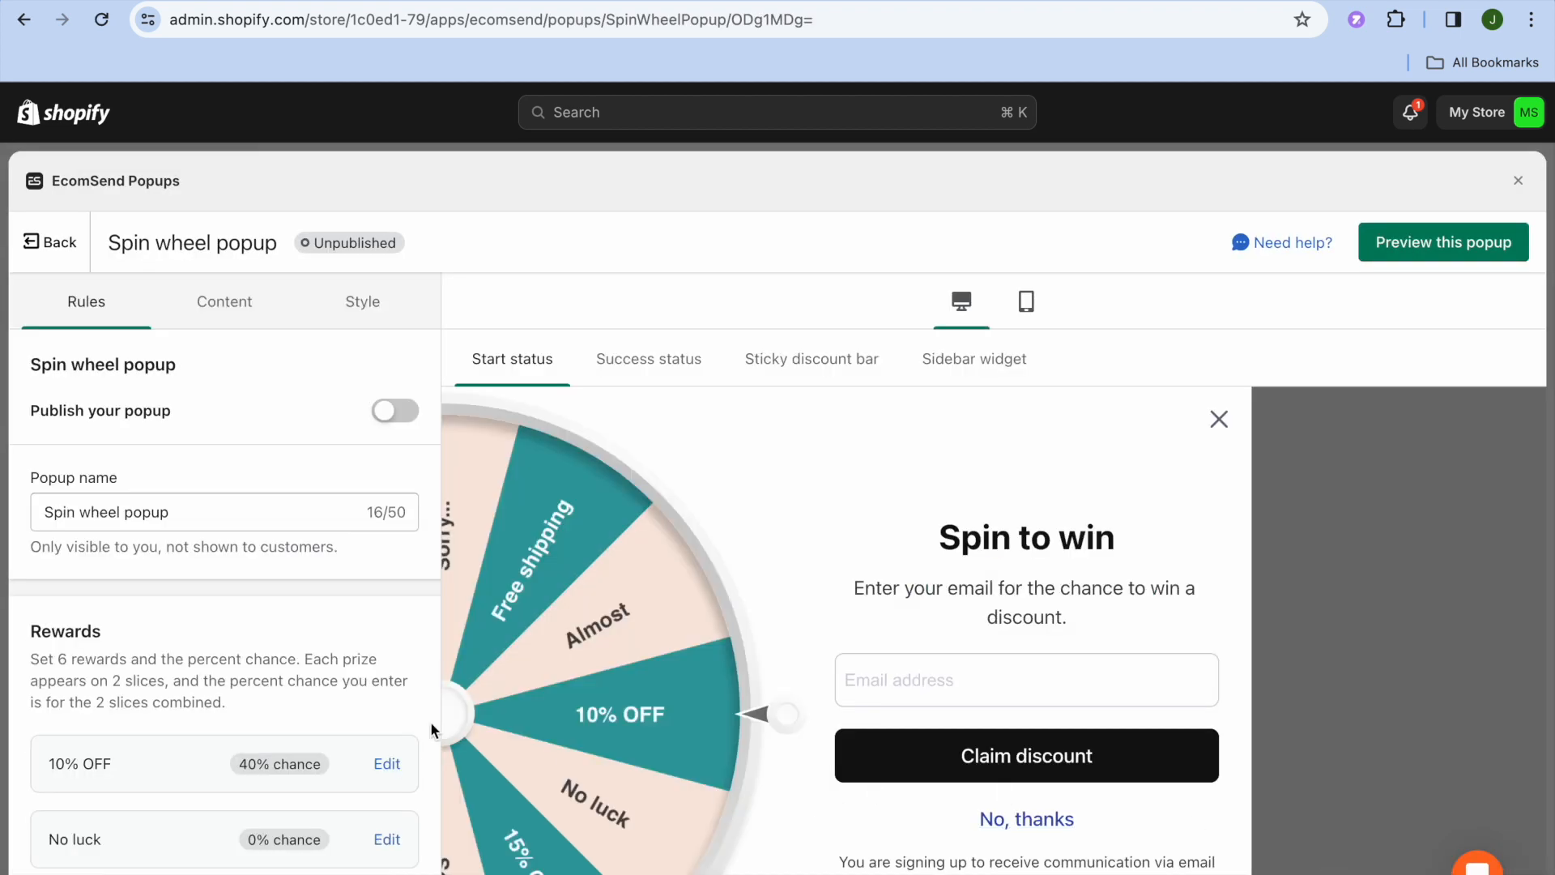
- Publish the spin wheel popup and dismiss the feedback request
click(224, 519)
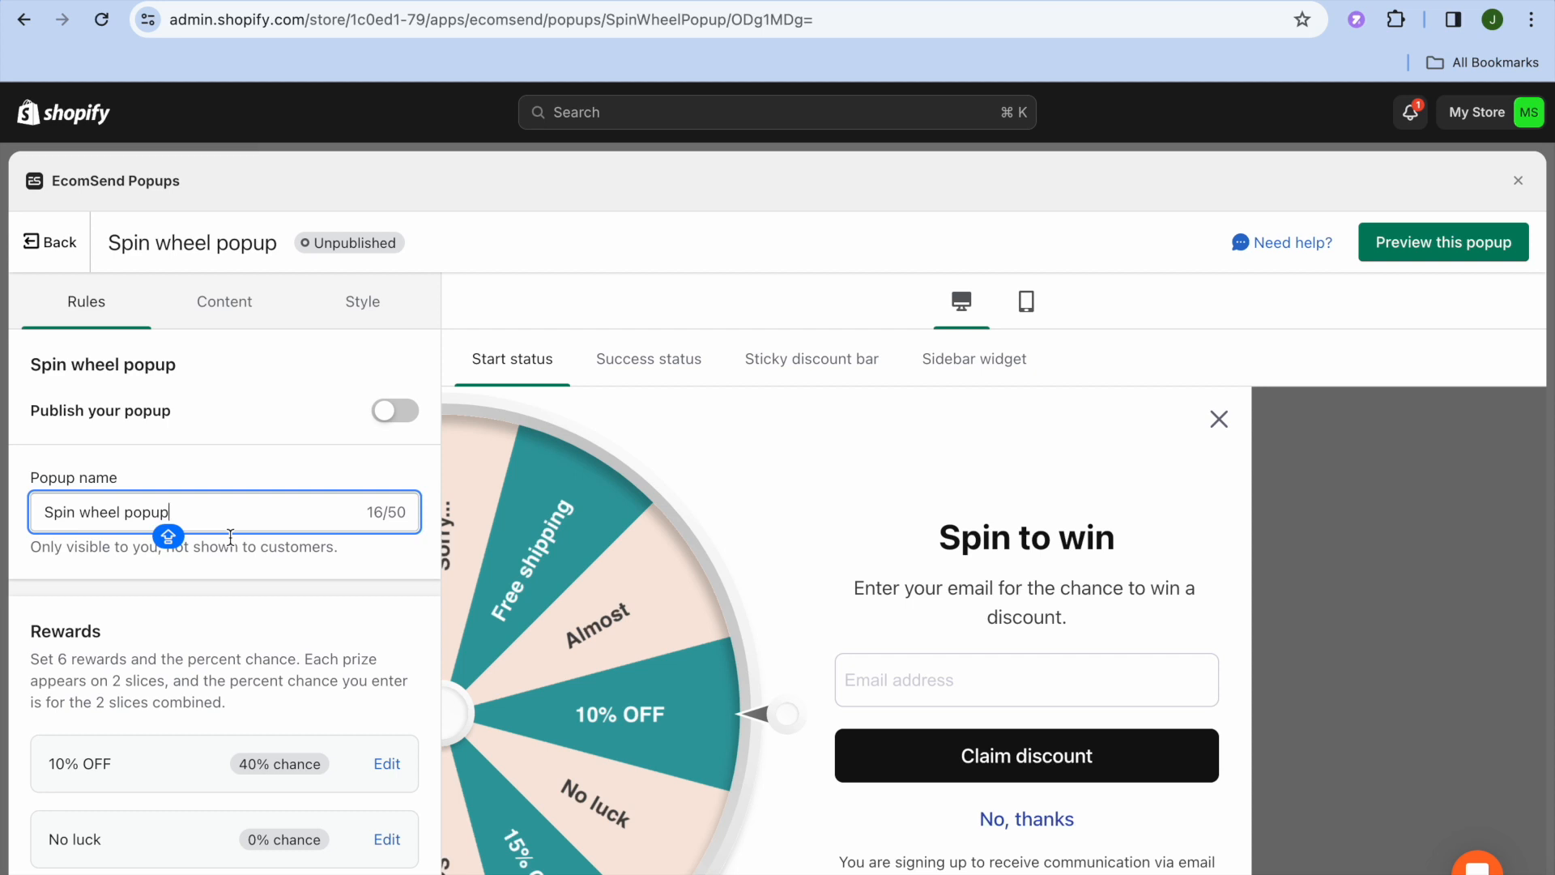
click(393, 411)
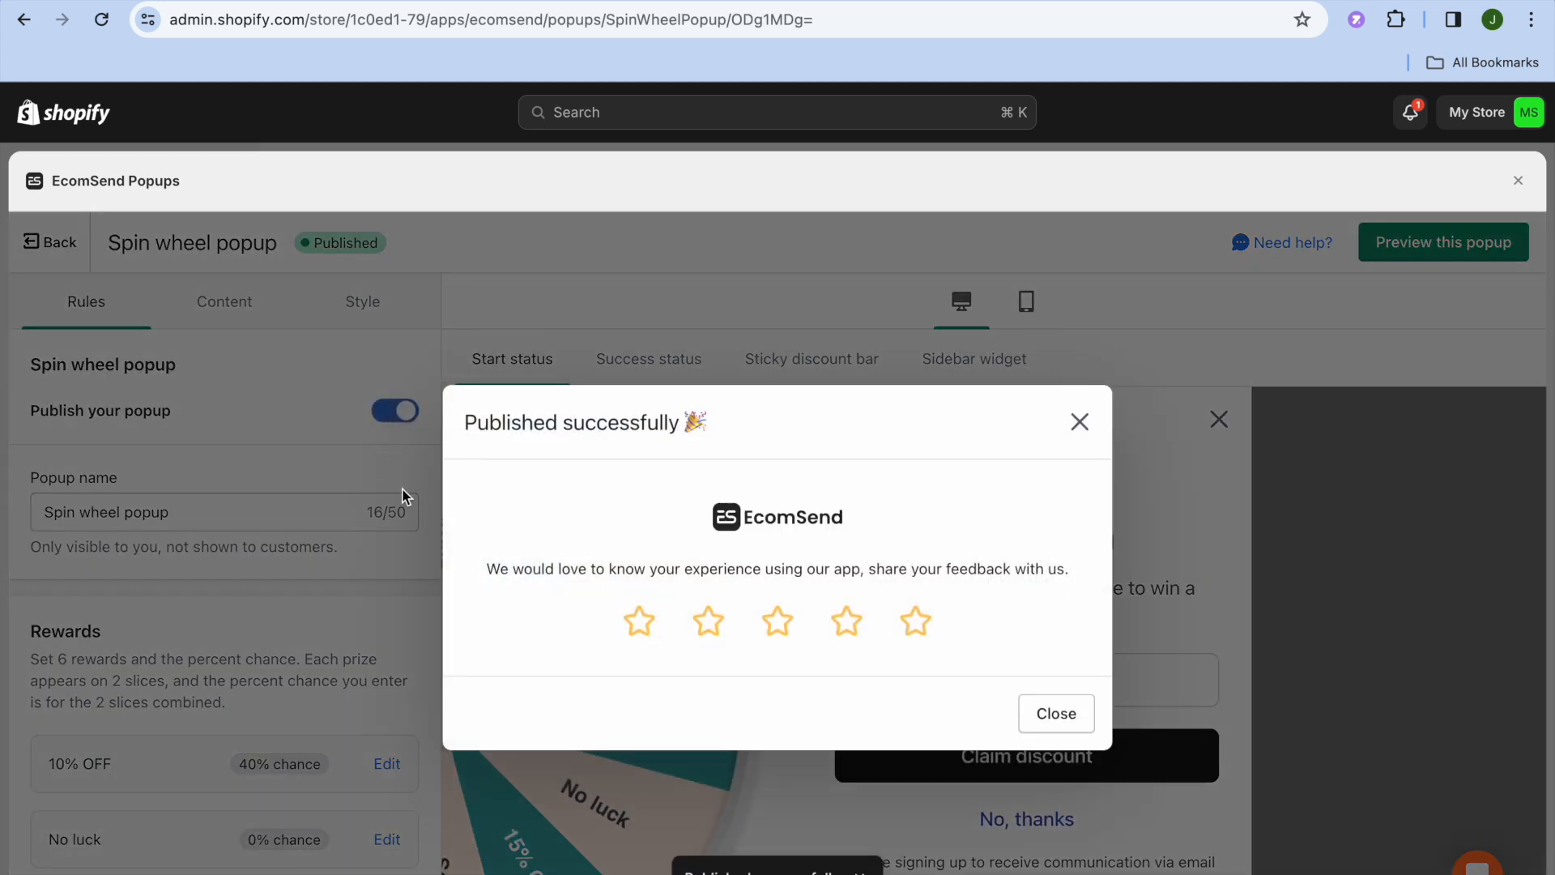
click(1080, 423)
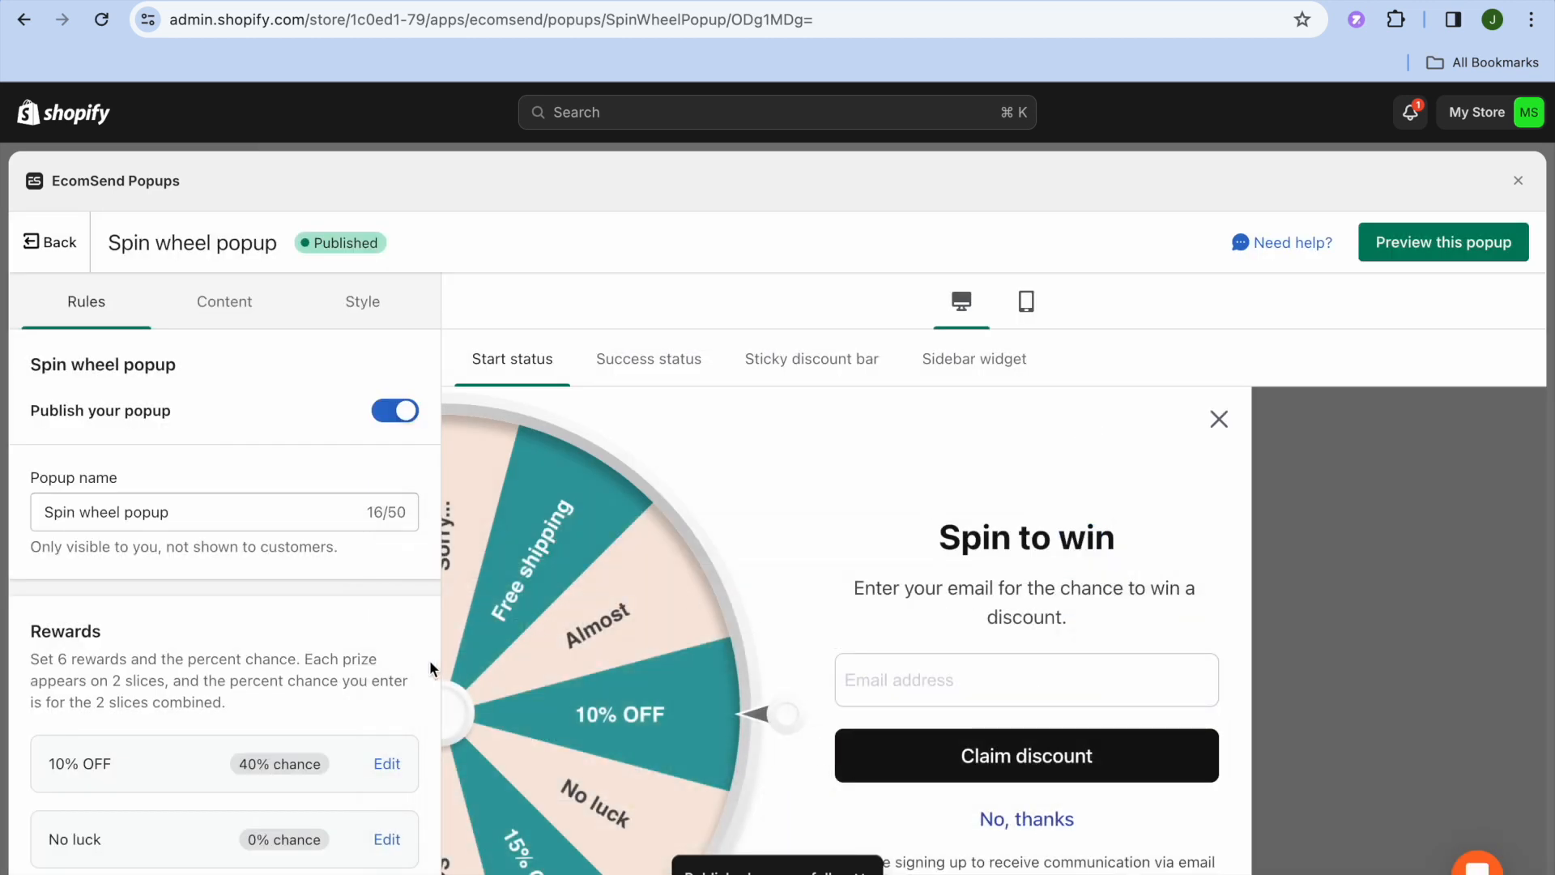
- Change the label of the wheel's first reward to 5% OFF
scroll(322, 655, down, 4)
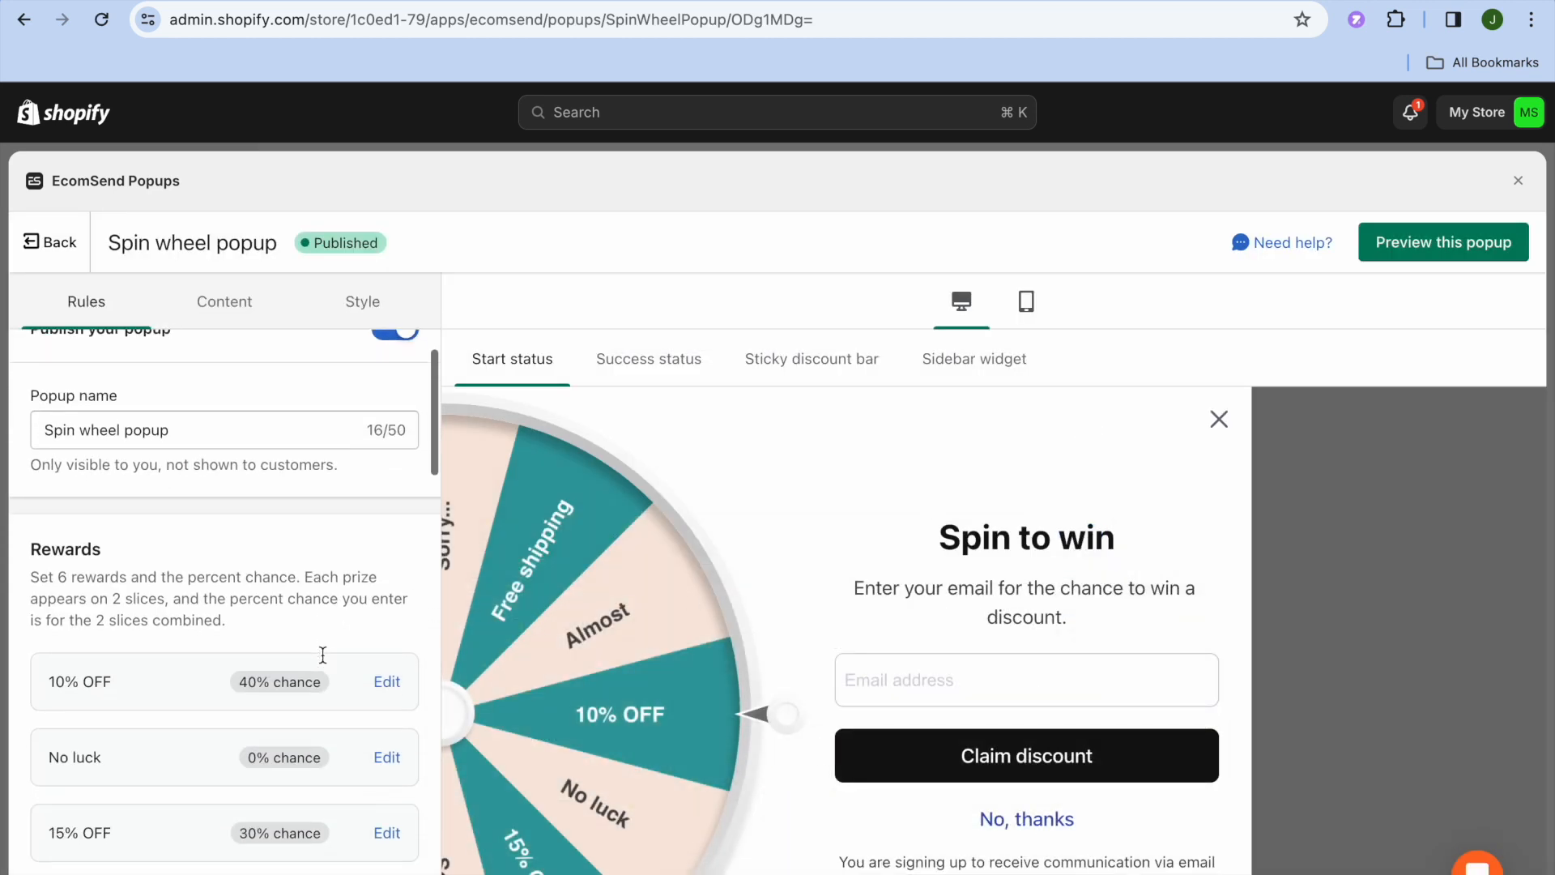
scroll(323, 655, down, 2)
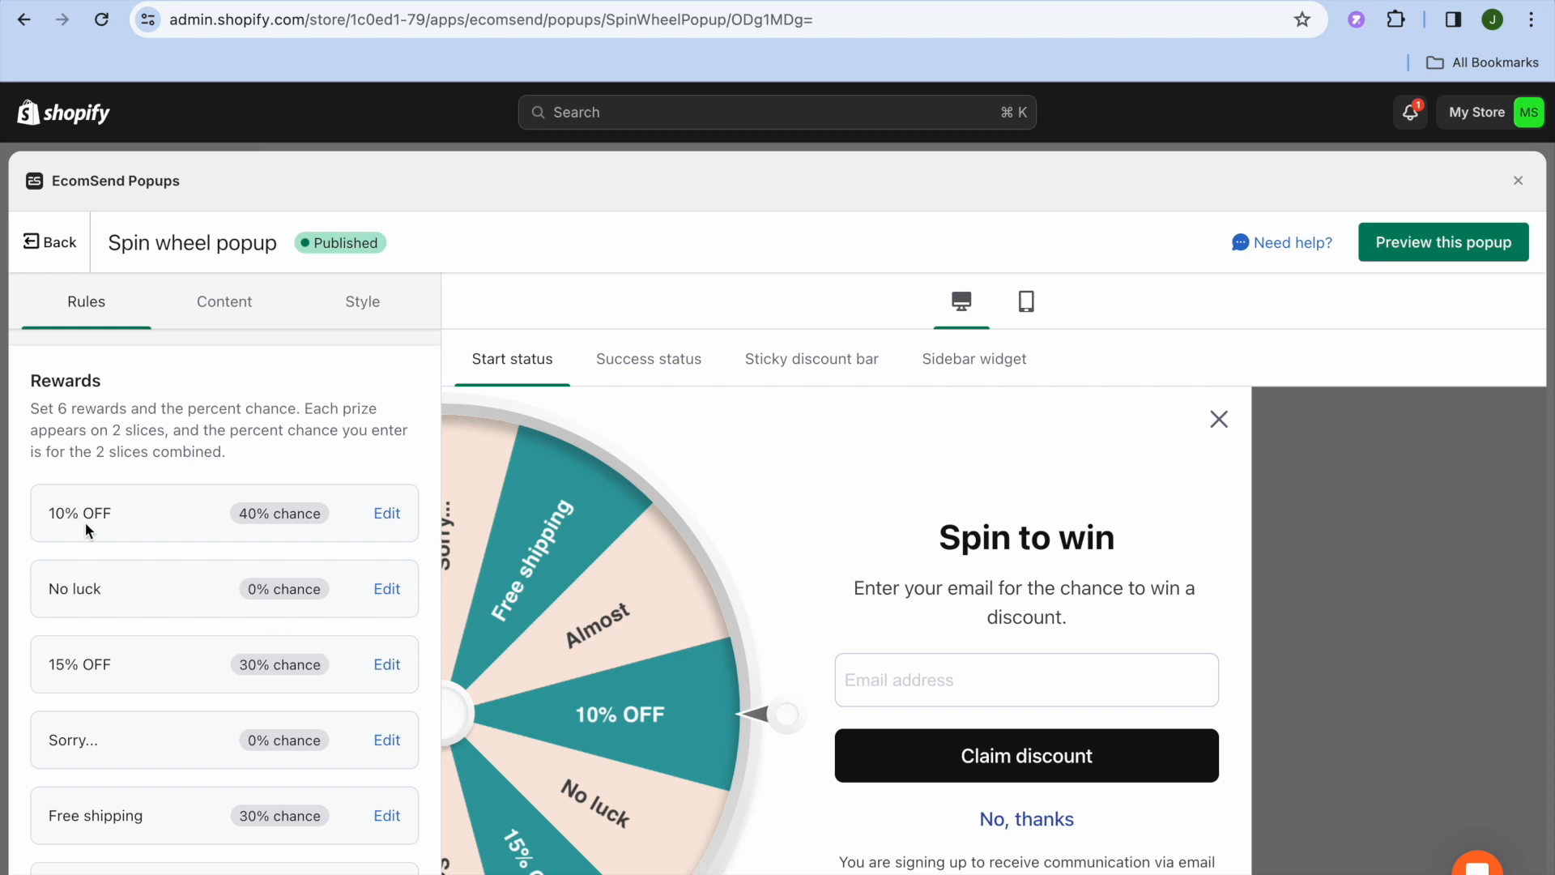
click(385, 522)
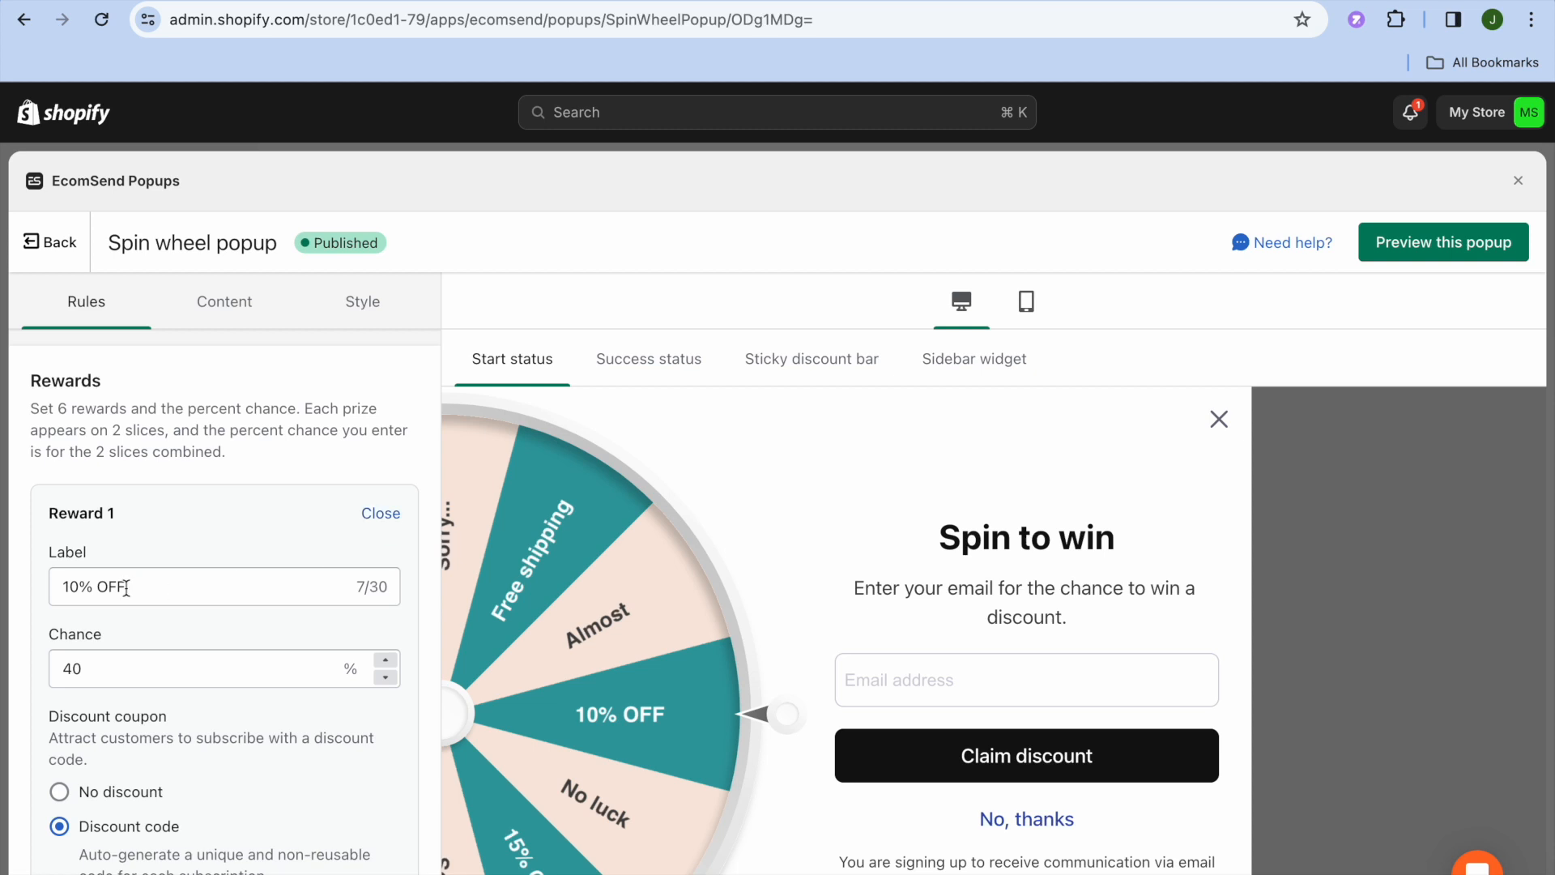
click(82, 587)
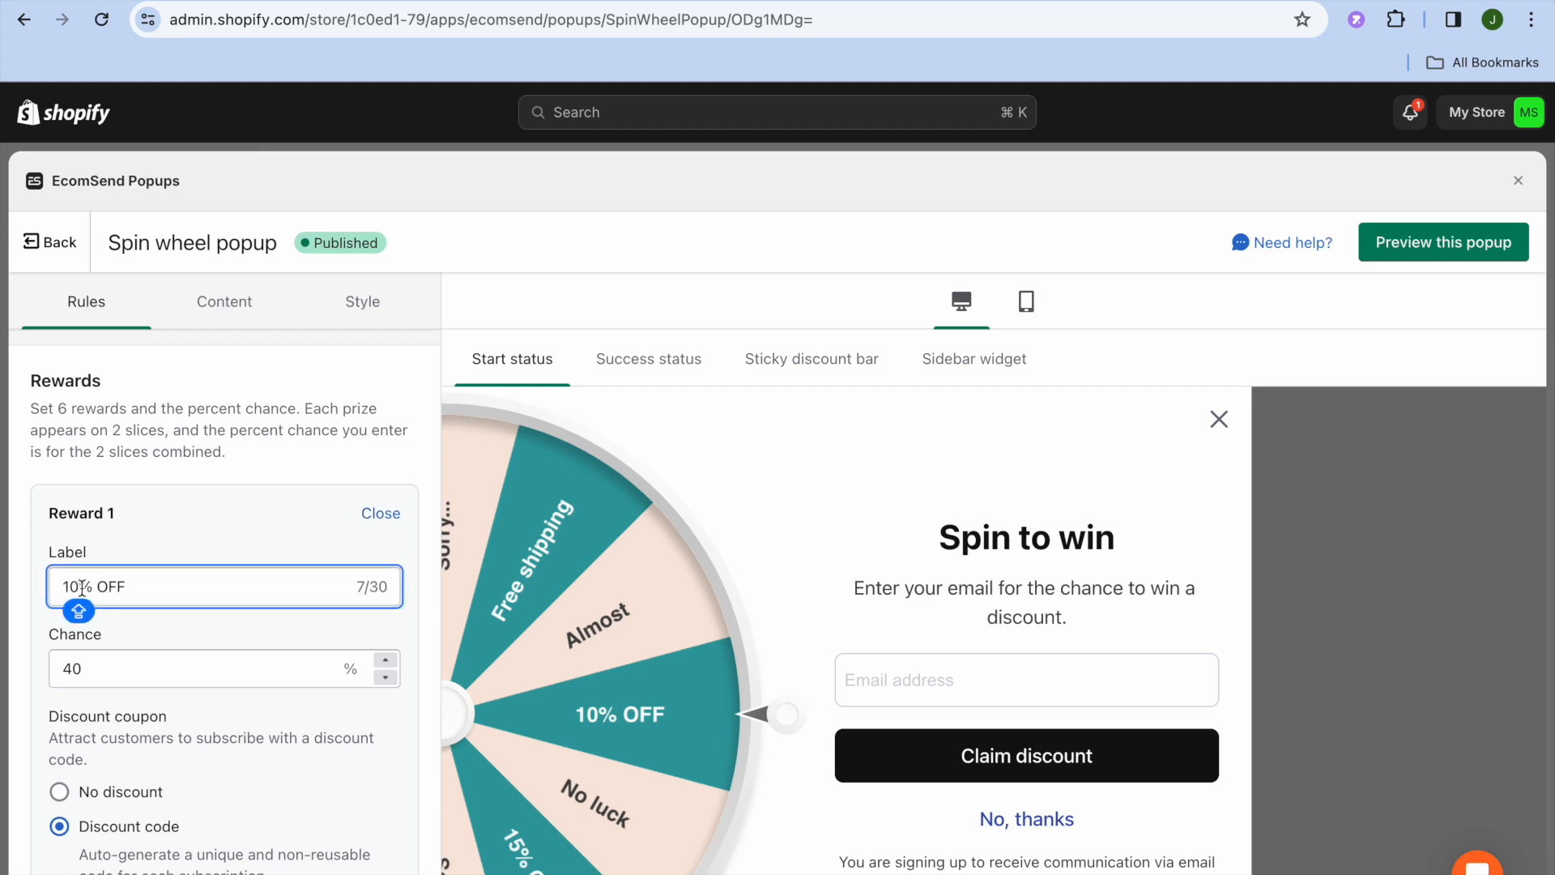
click(64, 586)
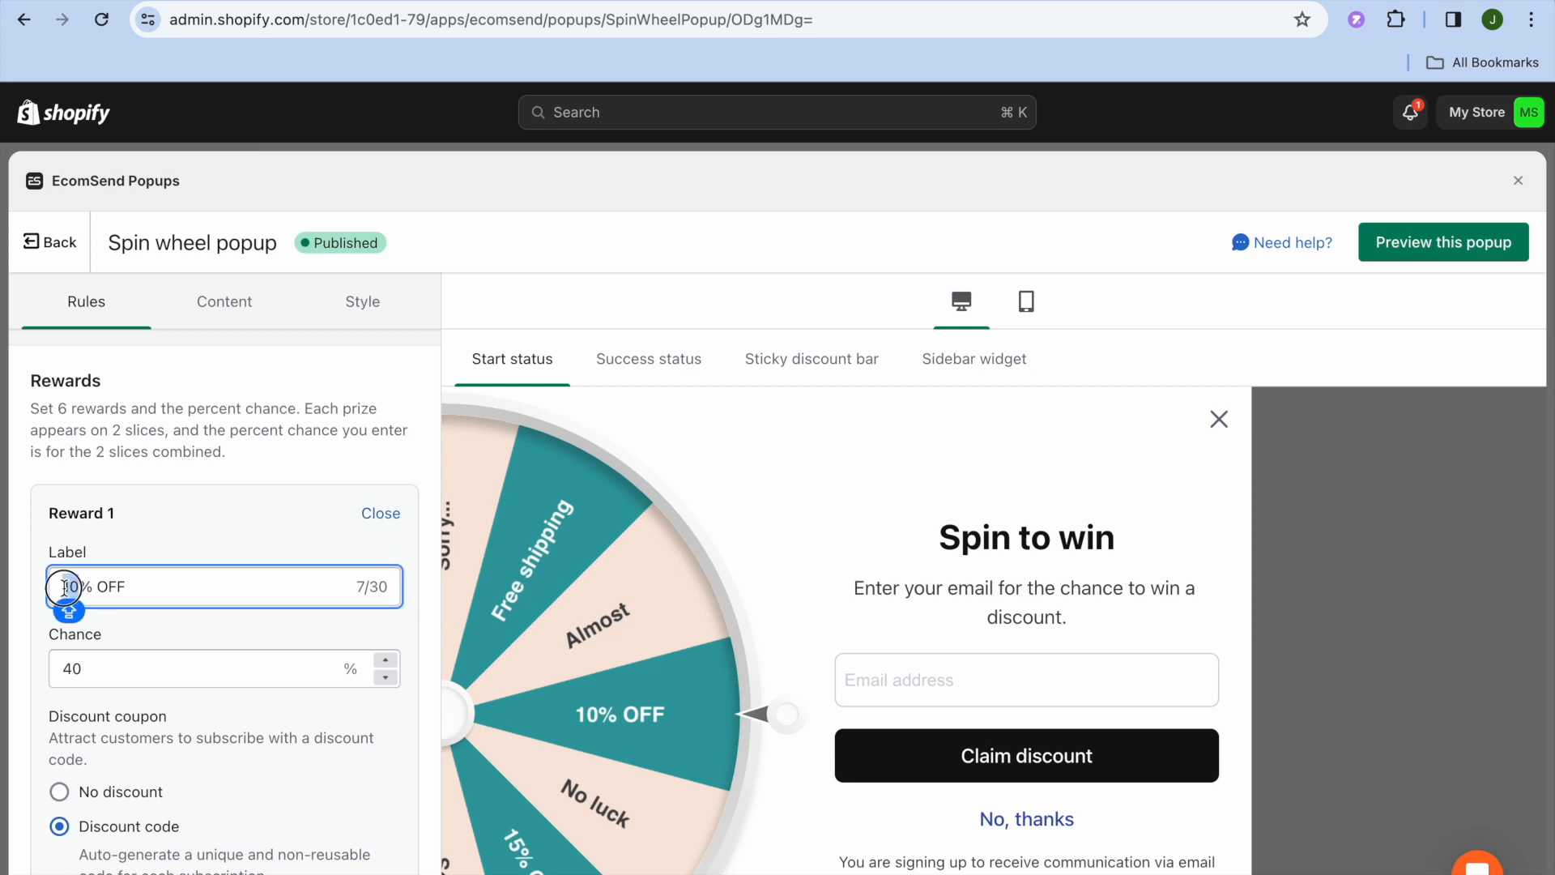
double_click(65, 586)
text(5)
click(227, 528)
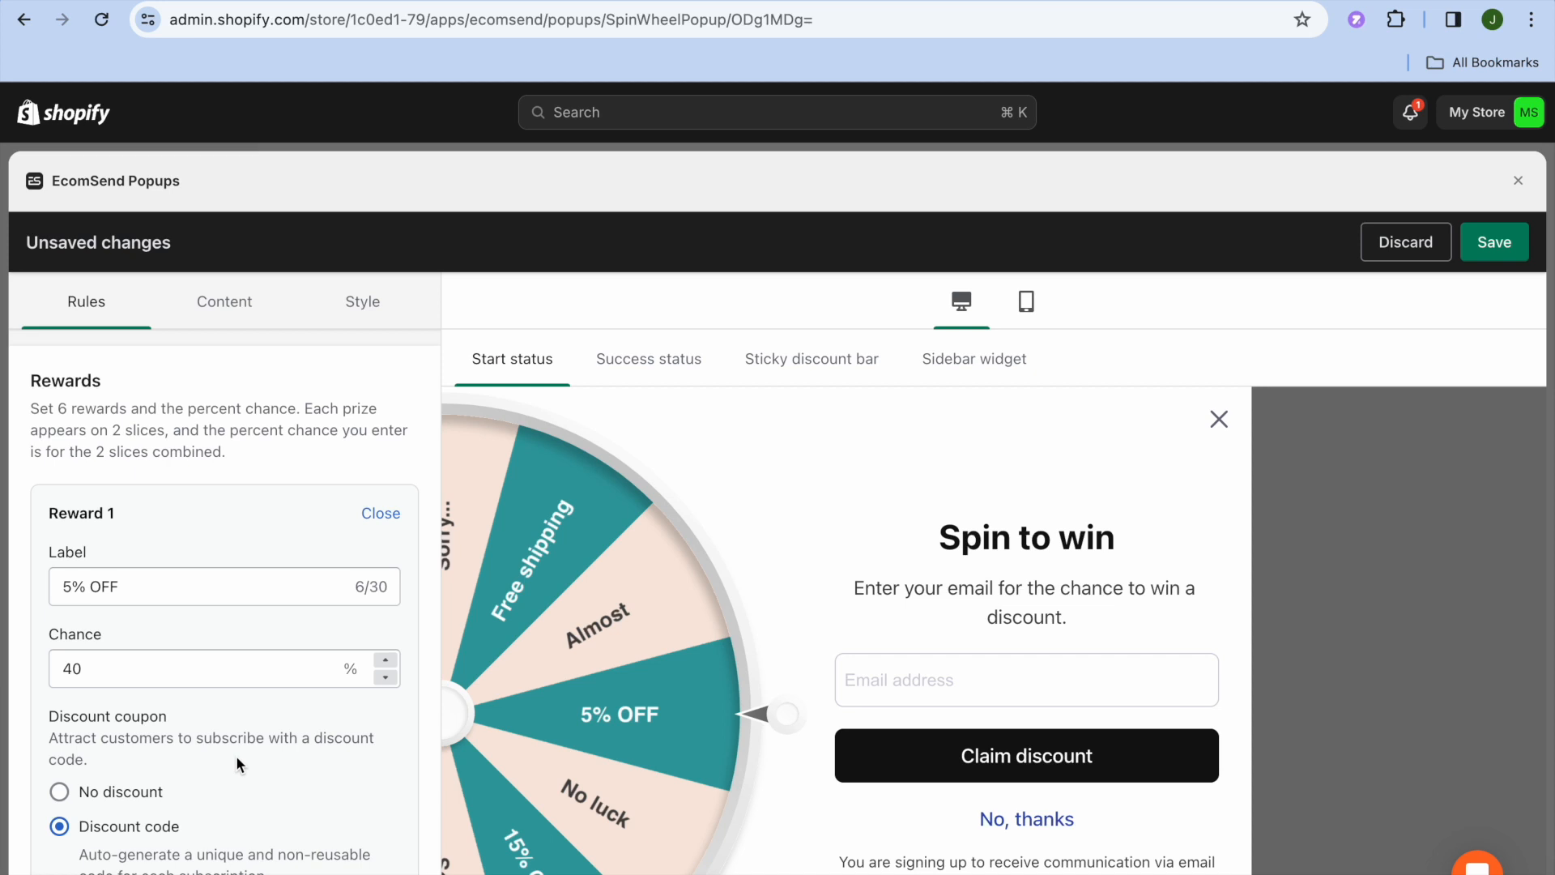
- Examine Reward 1's chance and discount coupon settings, including manual Shopify discount entry, keeping the Discount code option selected
scroll(237, 762, down, 5)
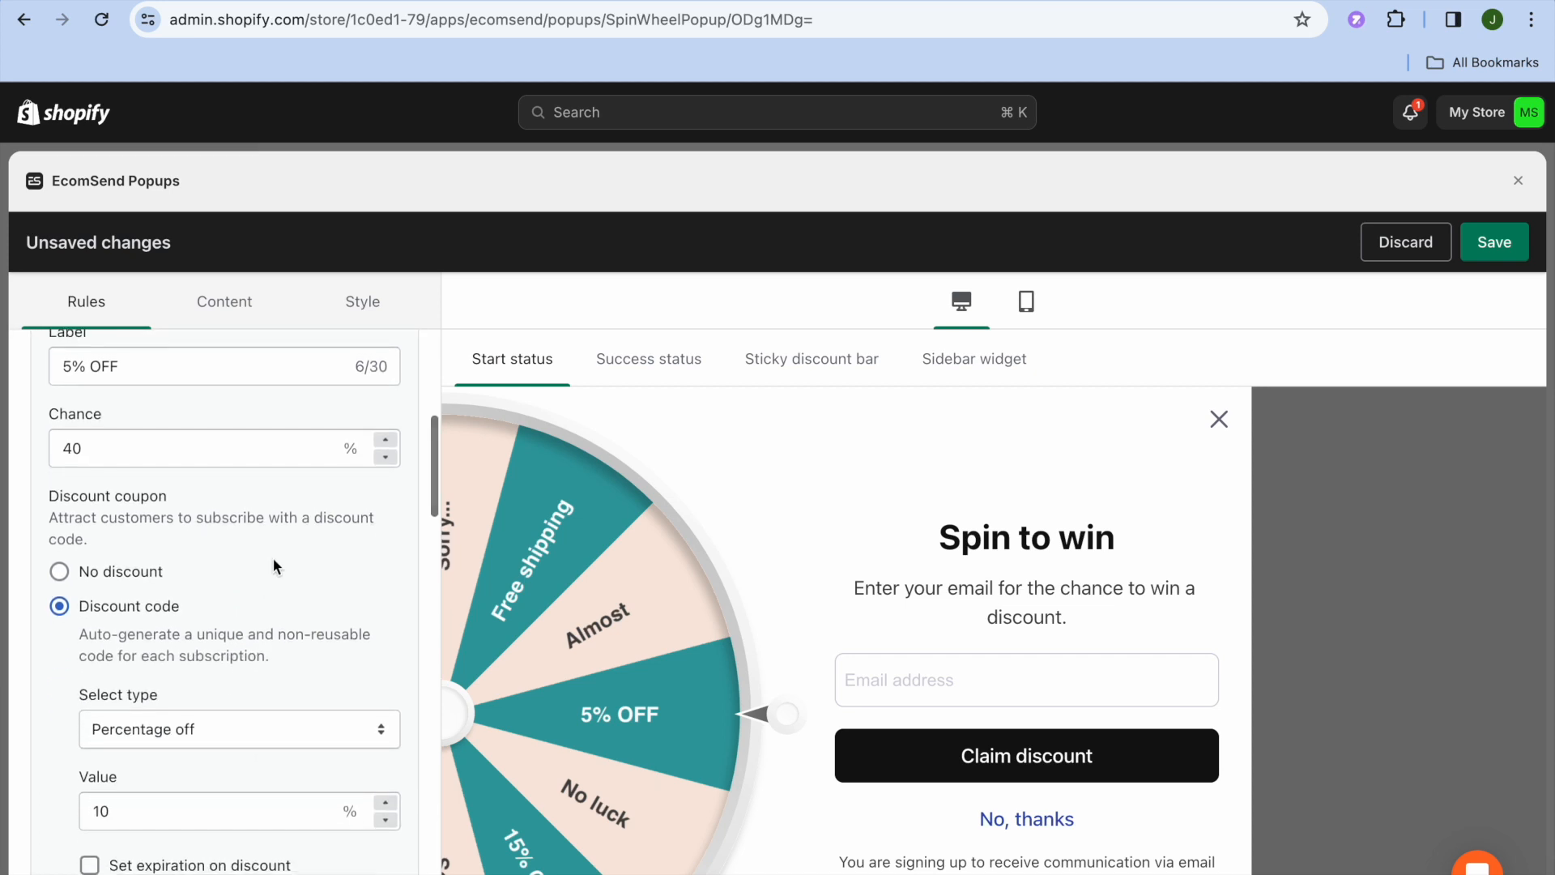
click(235, 452)
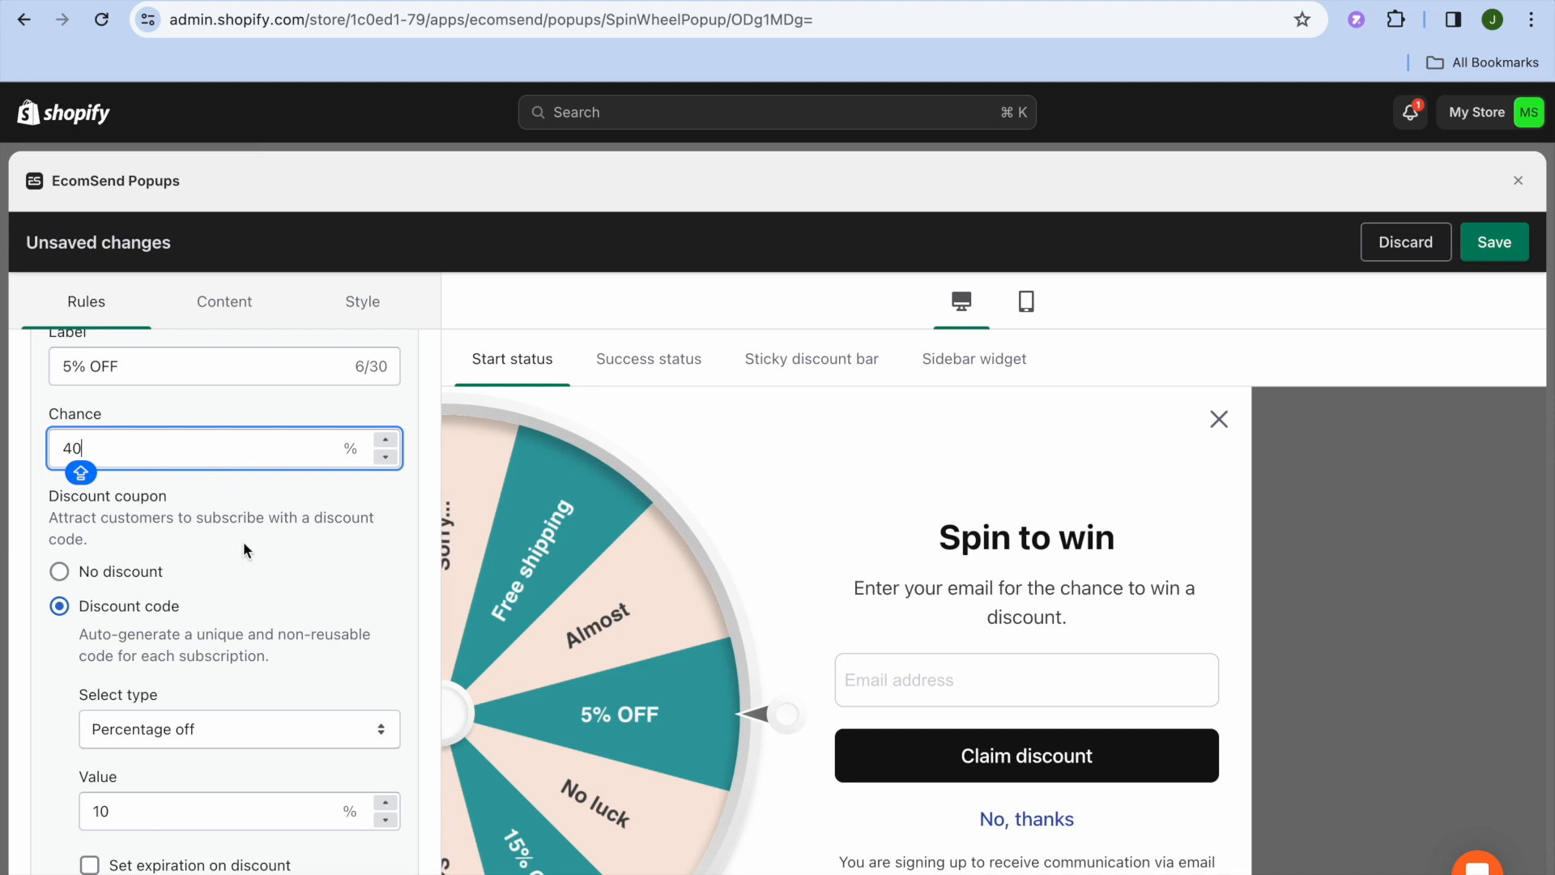
scroll(243, 541, down, 1)
scroll(243, 541, down, 3)
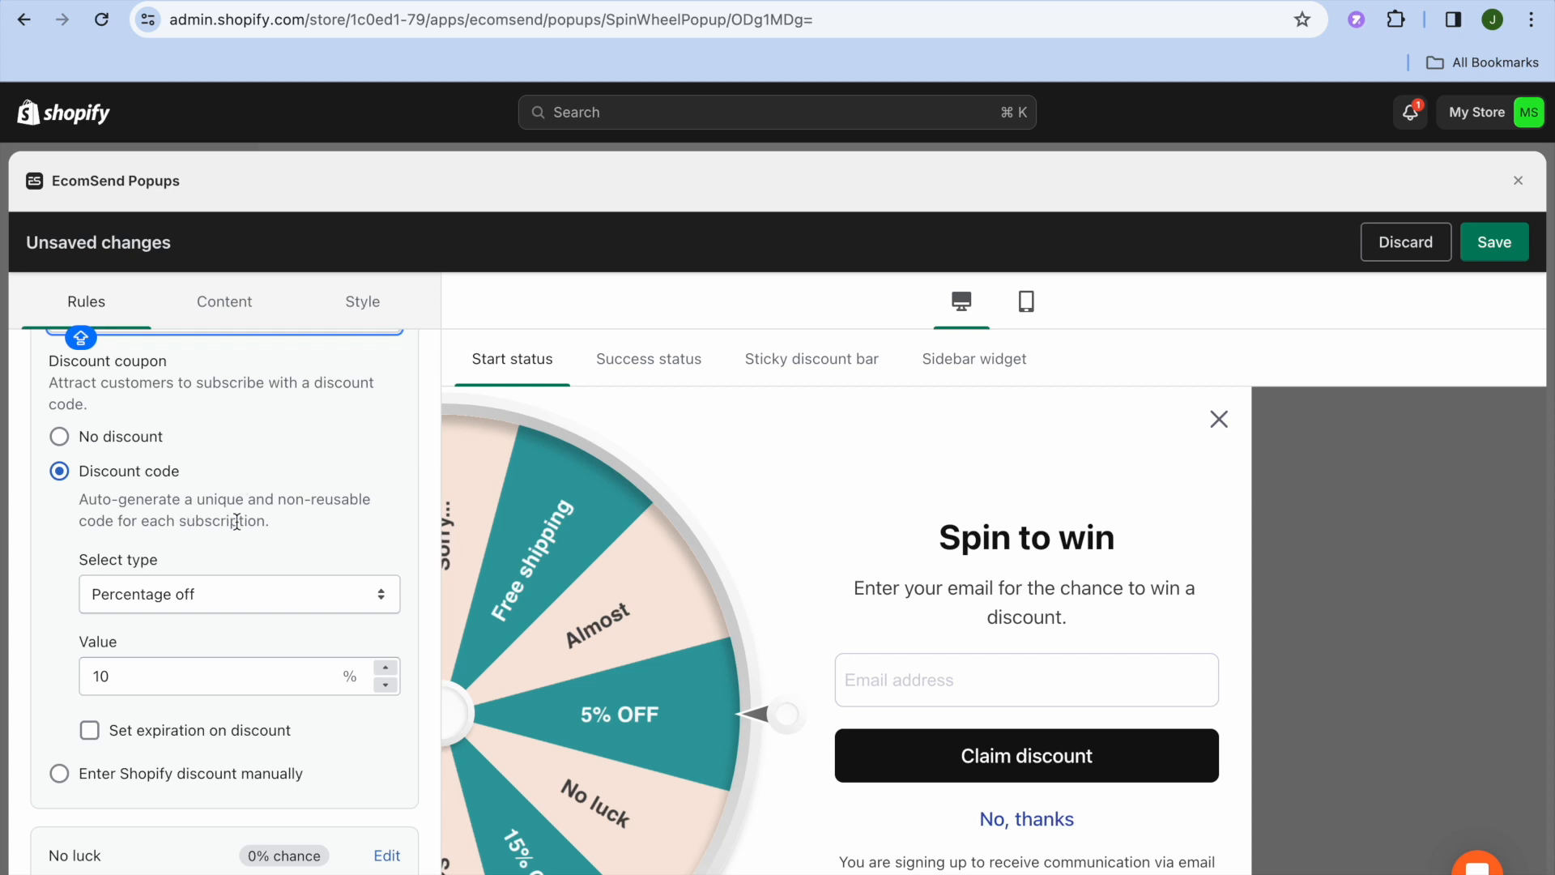
scroll(237, 521, down, 3)
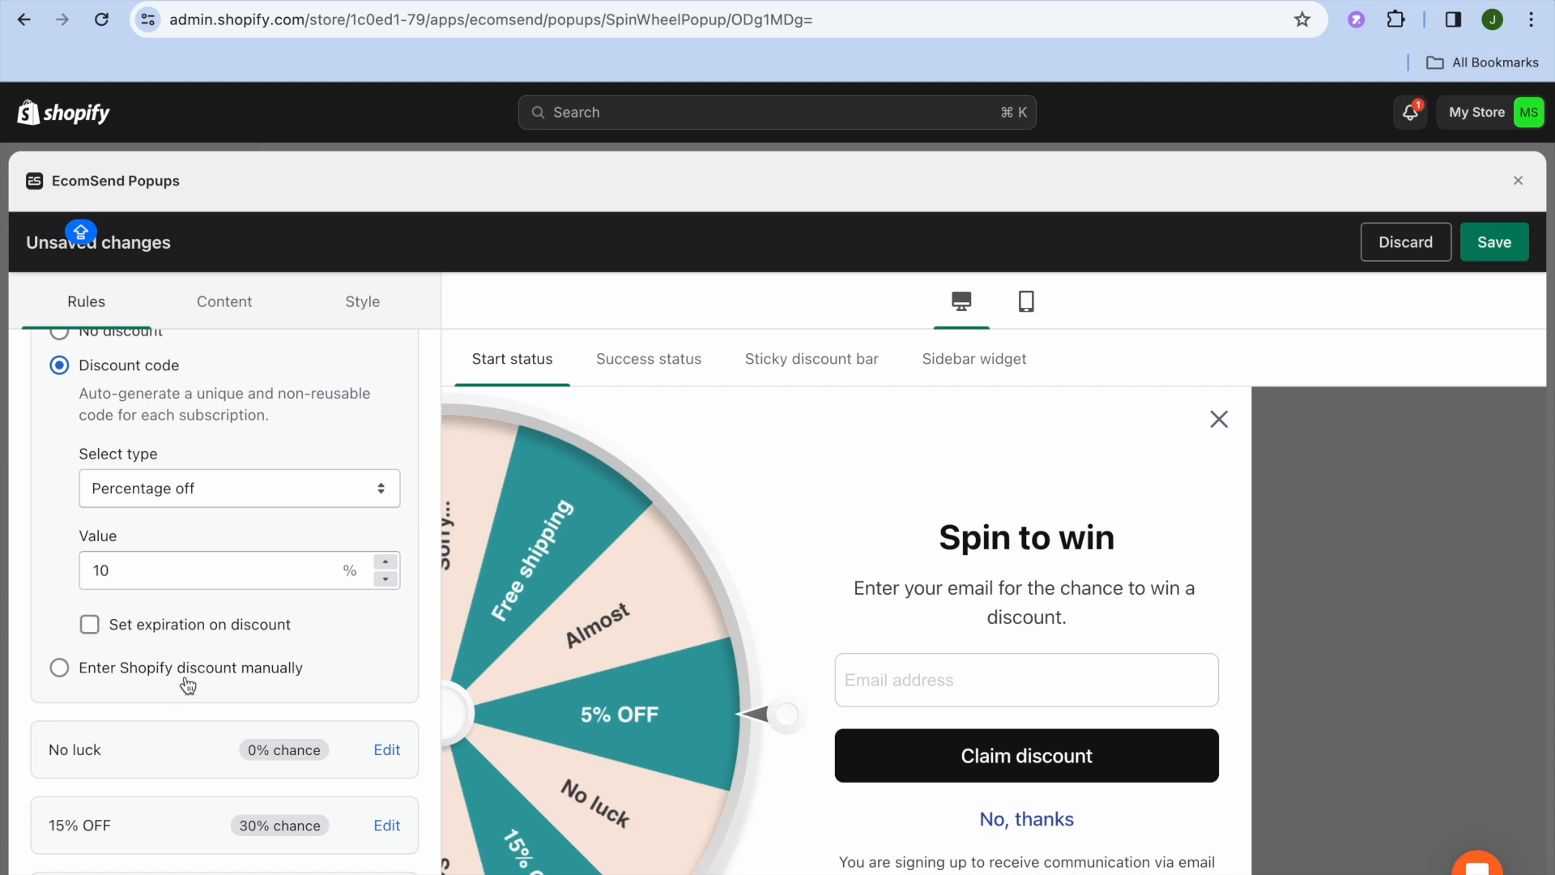
click(59, 667)
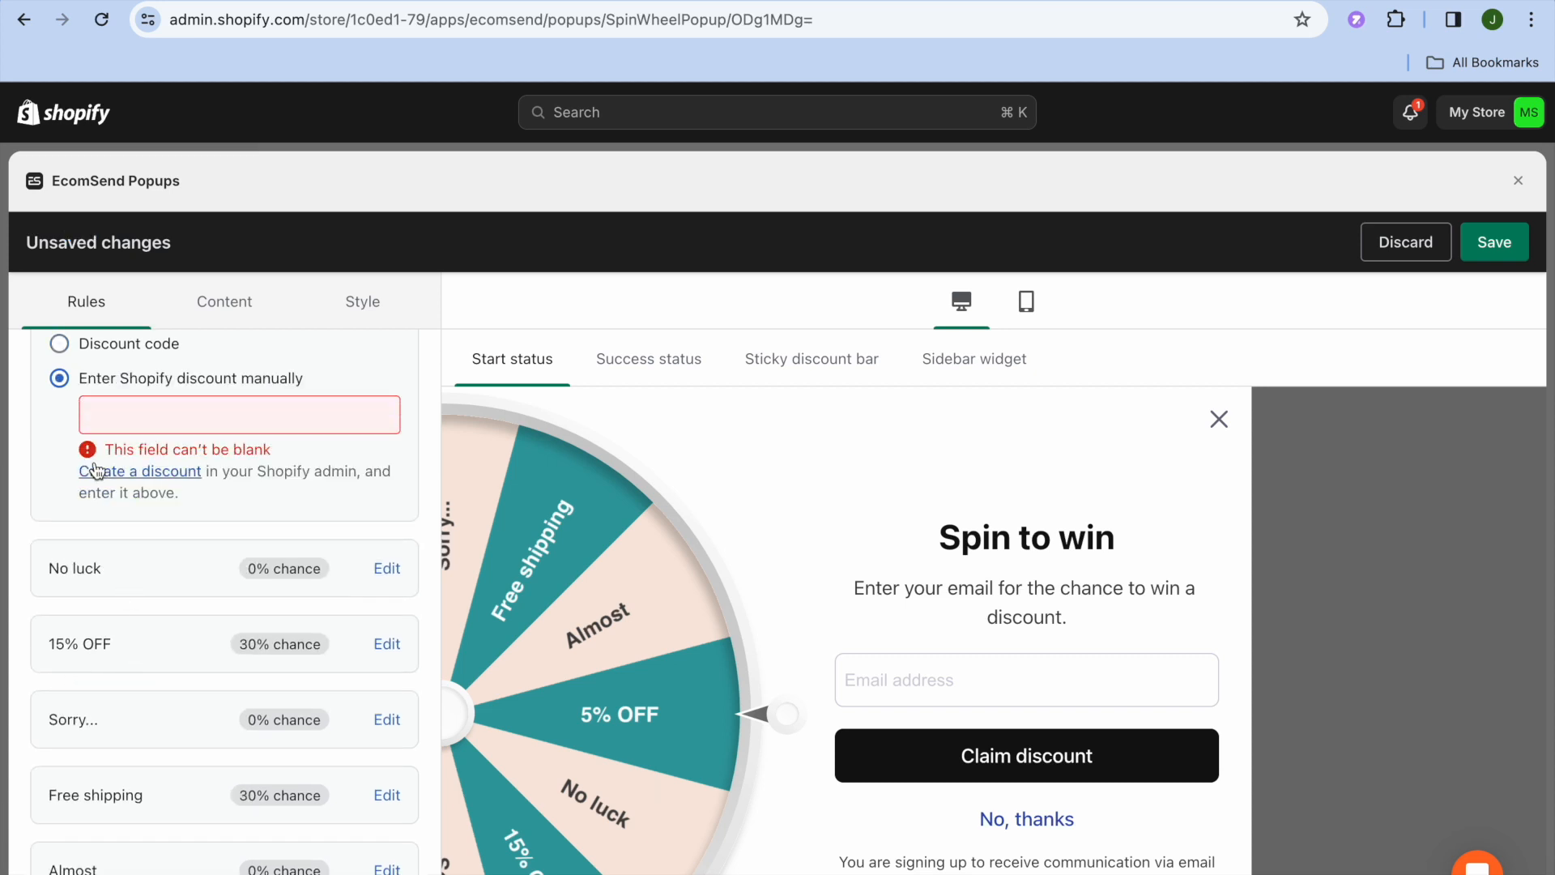
click(60, 344)
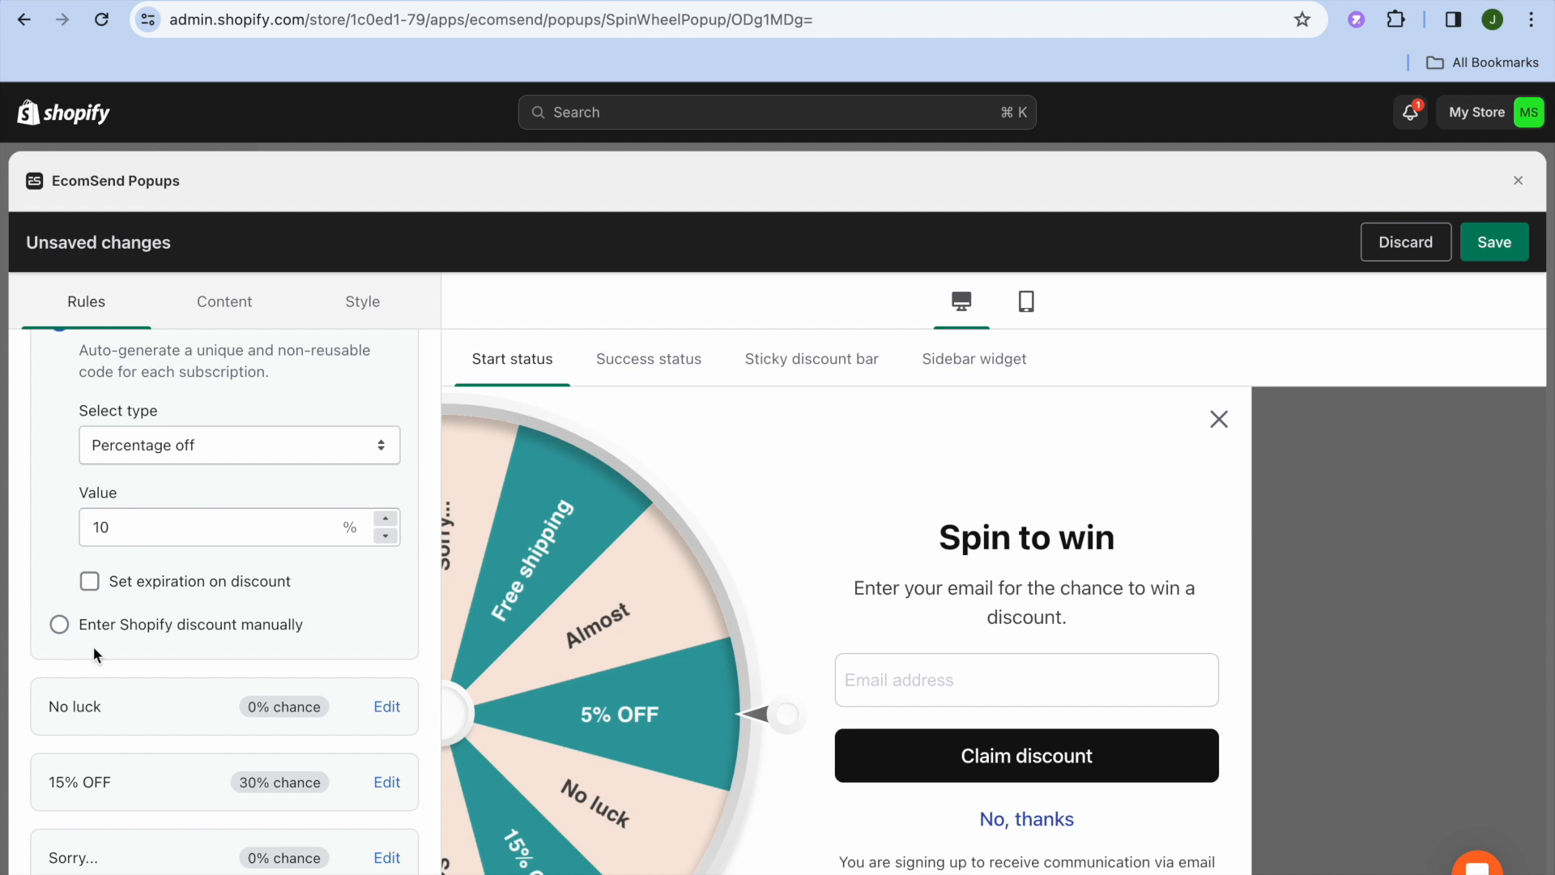
- Set the chance of the wheel's Free shipping reward to 5%
scroll(94, 647, down, 2)
scroll(94, 646, down, 3)
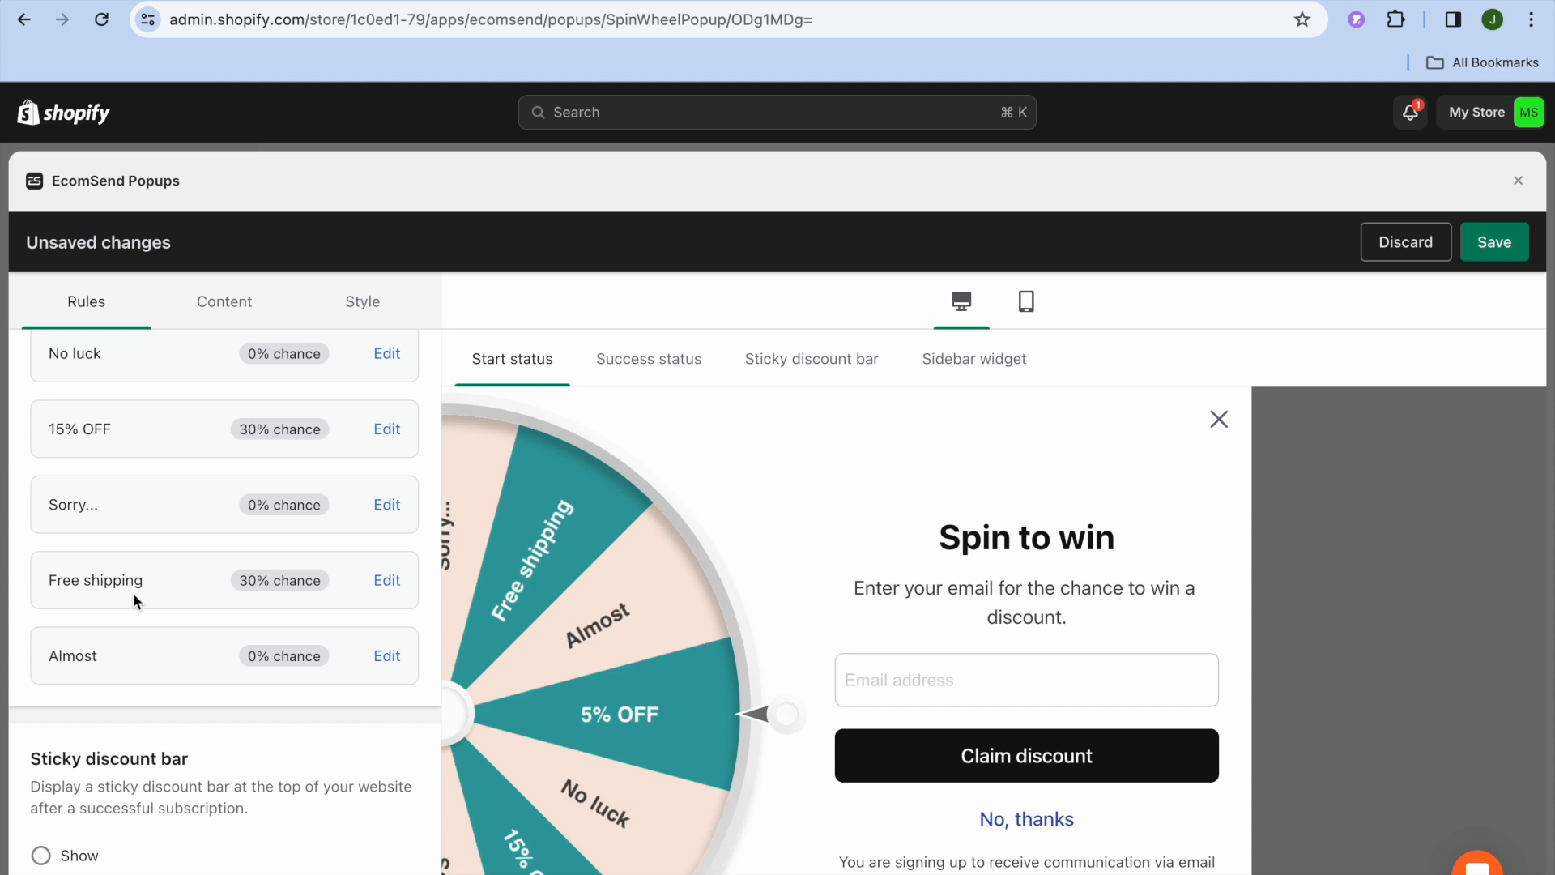
scroll(164, 608, down, 2)
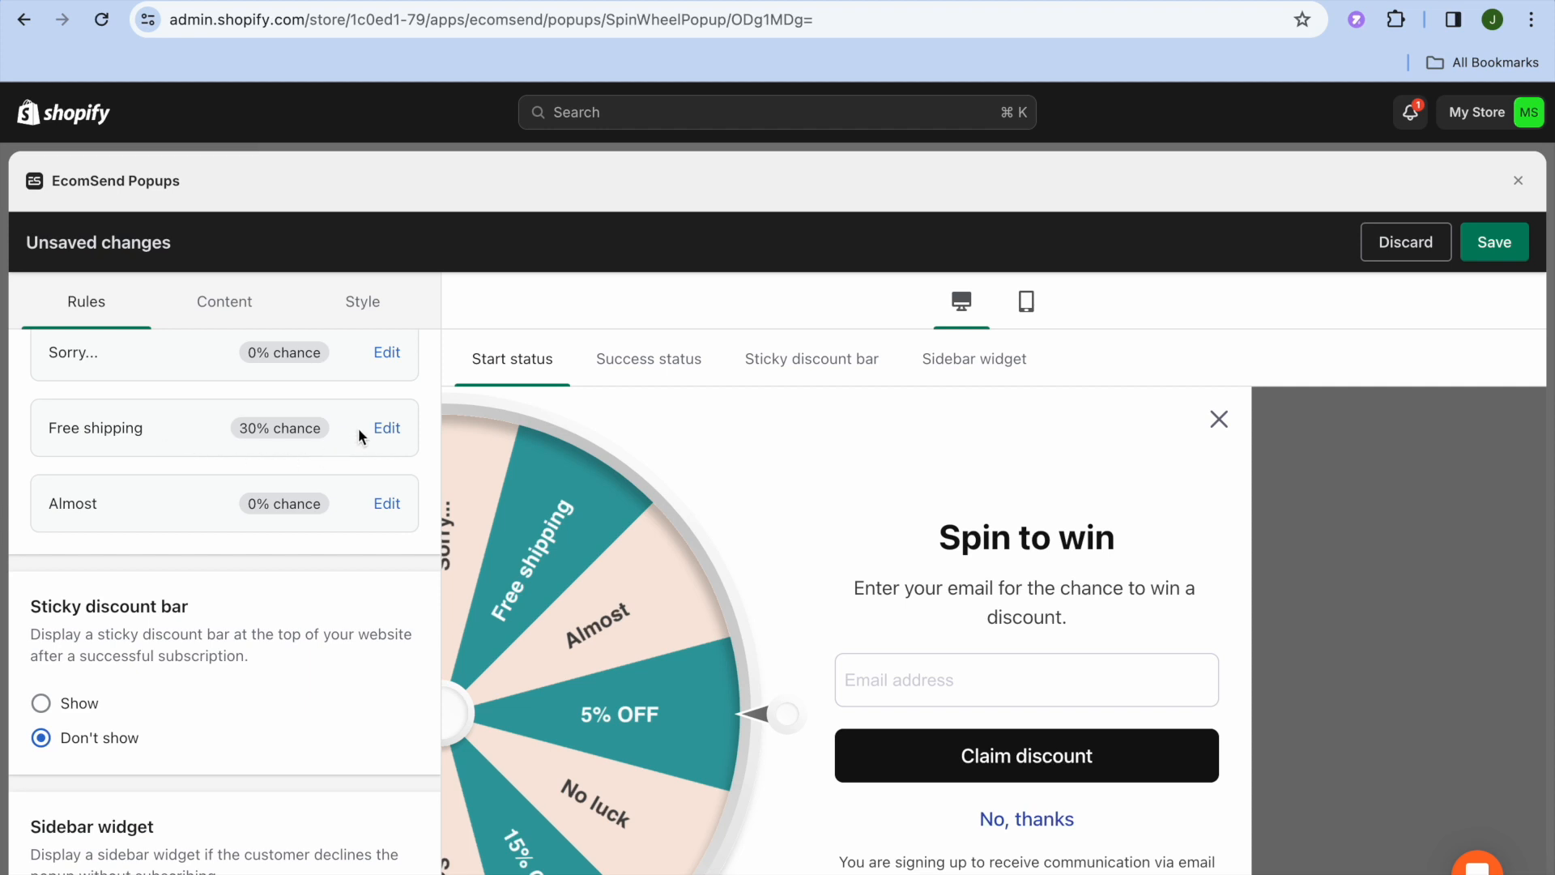
click(384, 429)
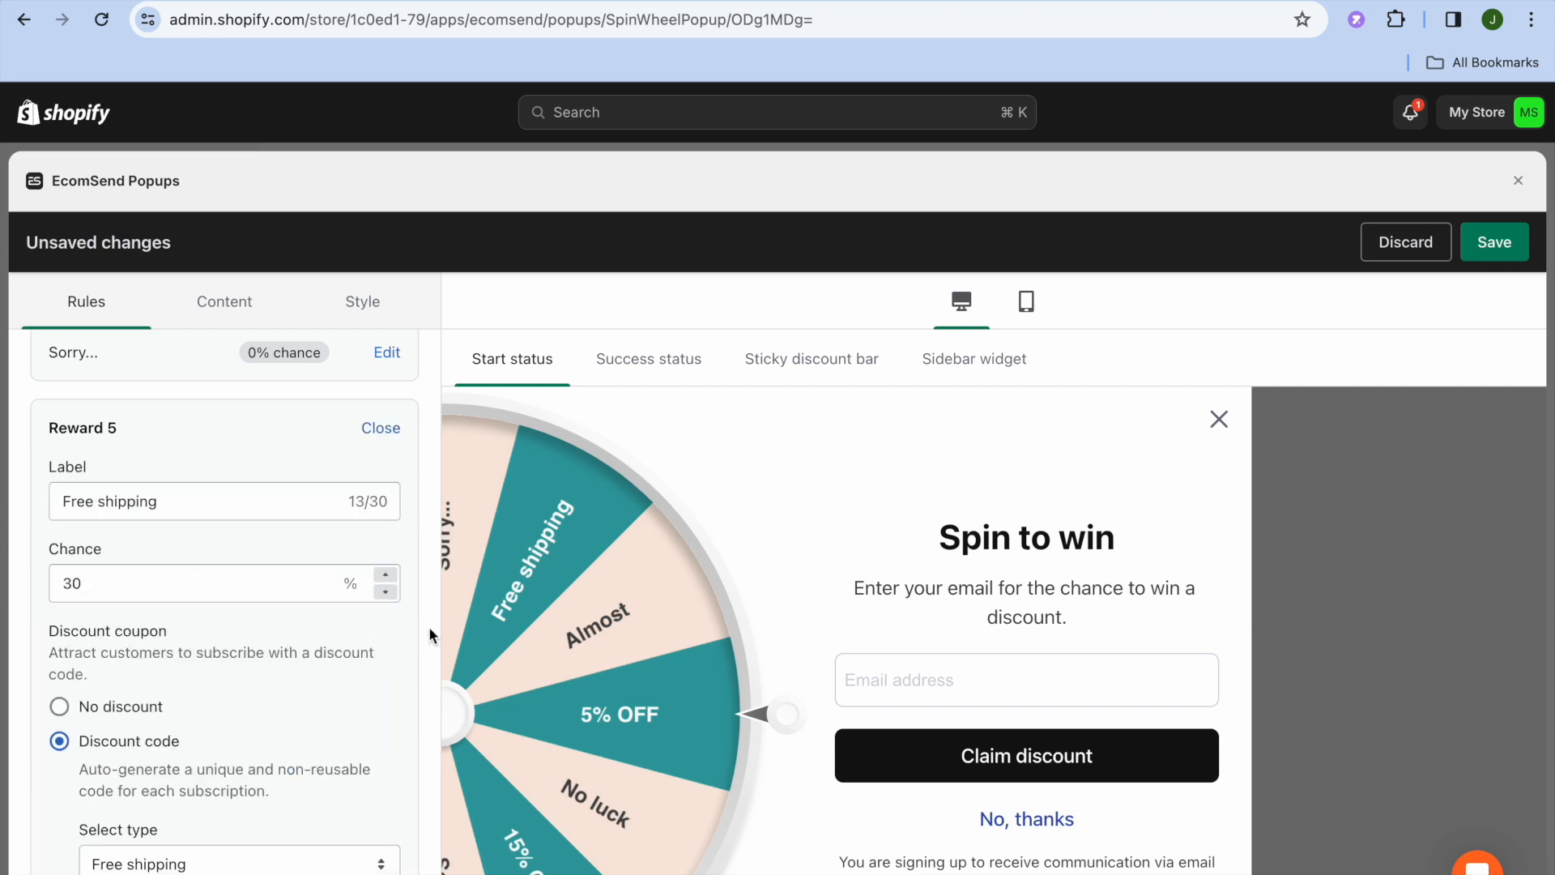
click(232, 589)
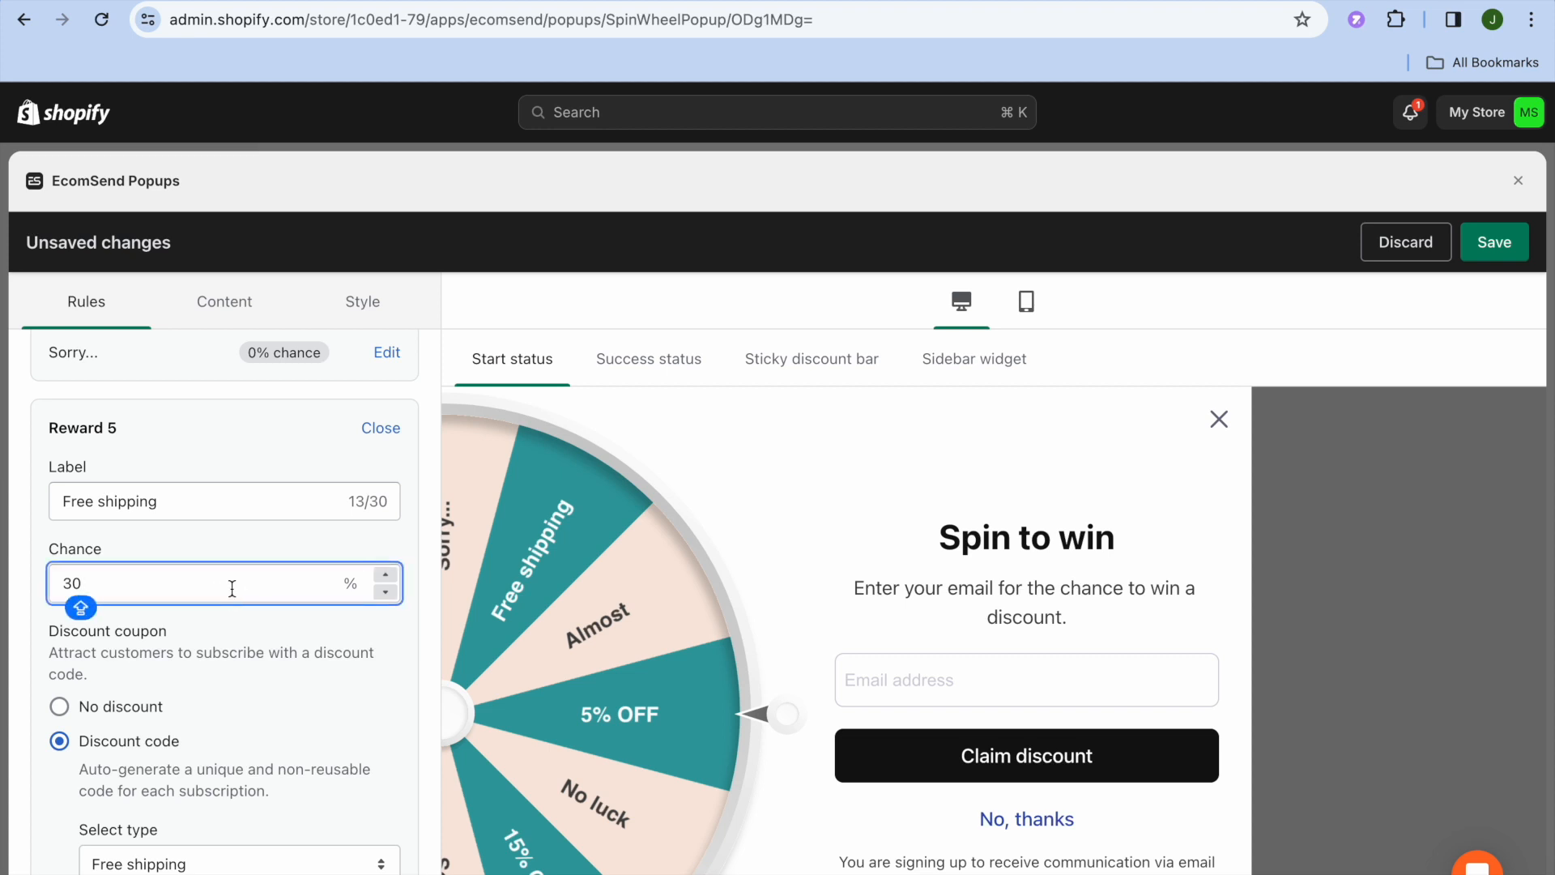
key(BackSpace)
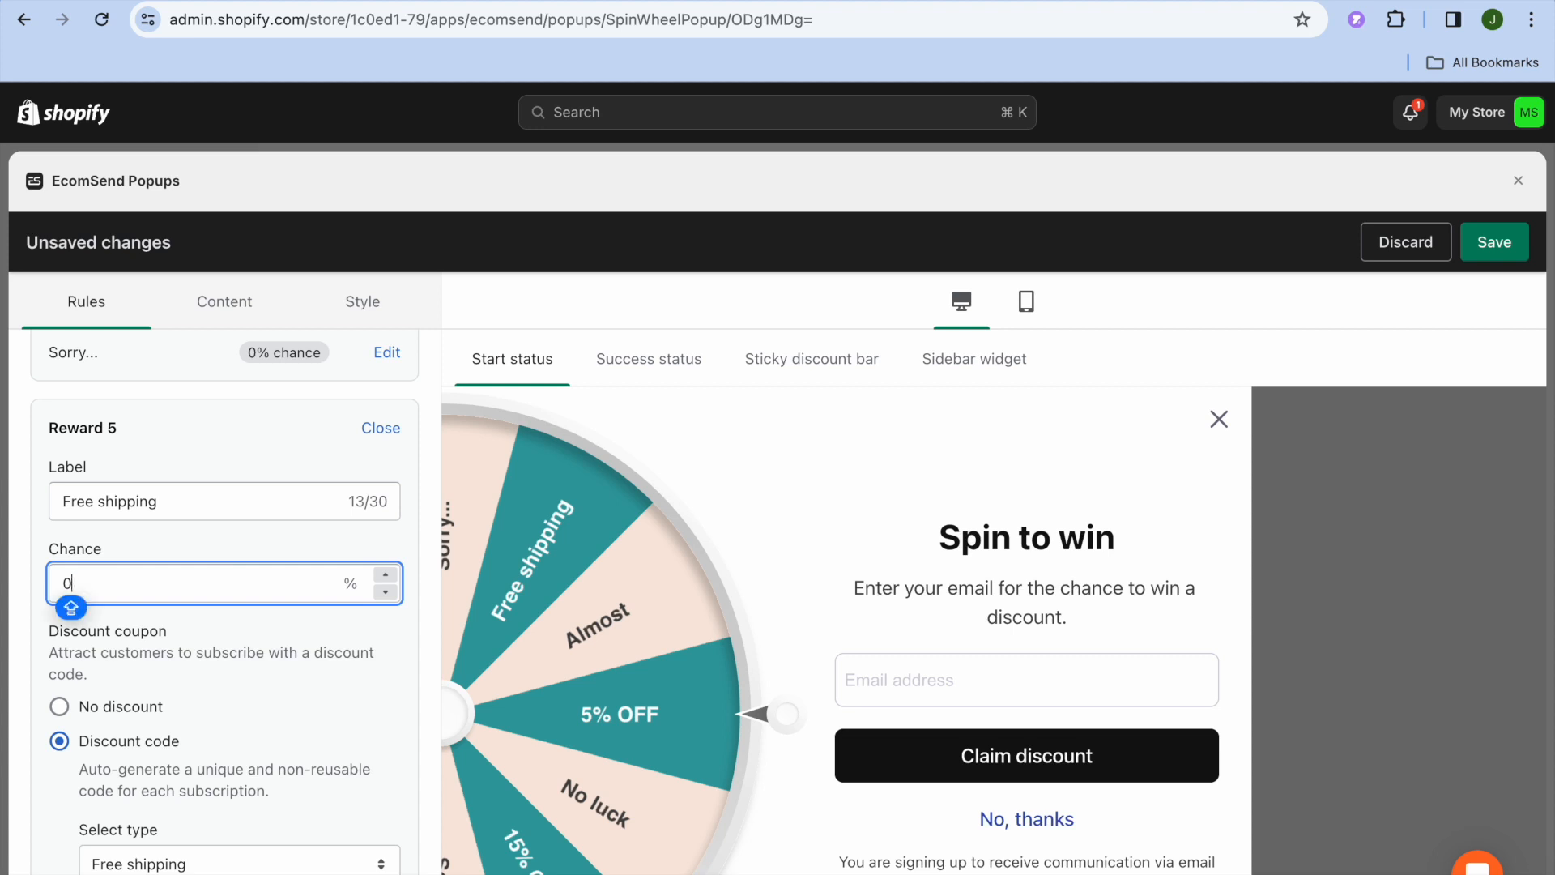
key(BackSpace)
text(5)
click(37, 651)
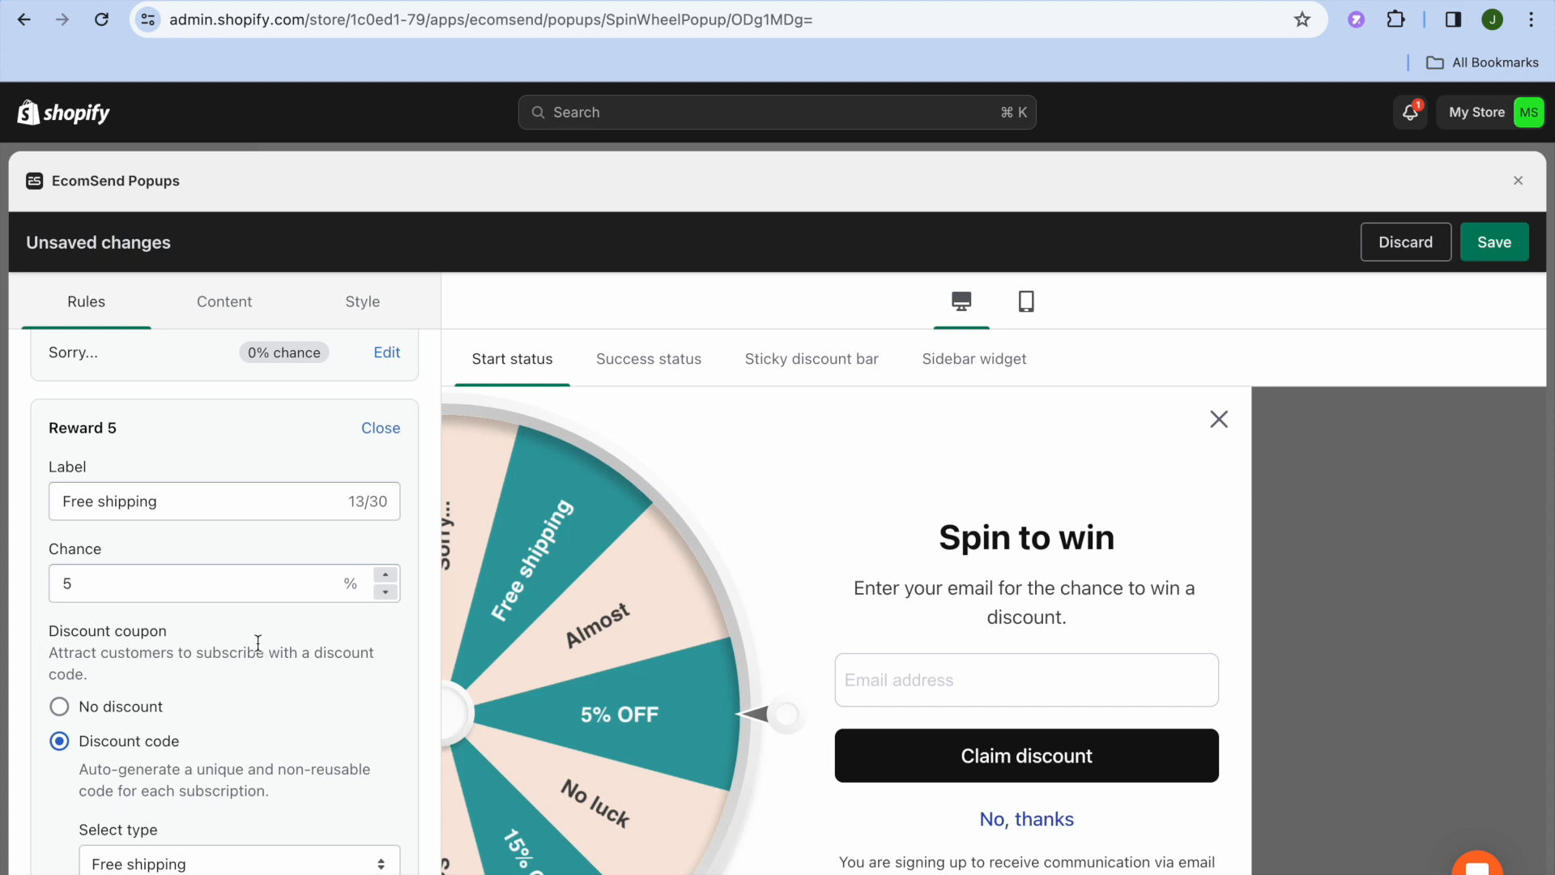
- Try Desktop and Mobile as the popup's trigger devices, return to All devices, and set the display timer to After 3 seconds
scroll(257, 642, down, 5)
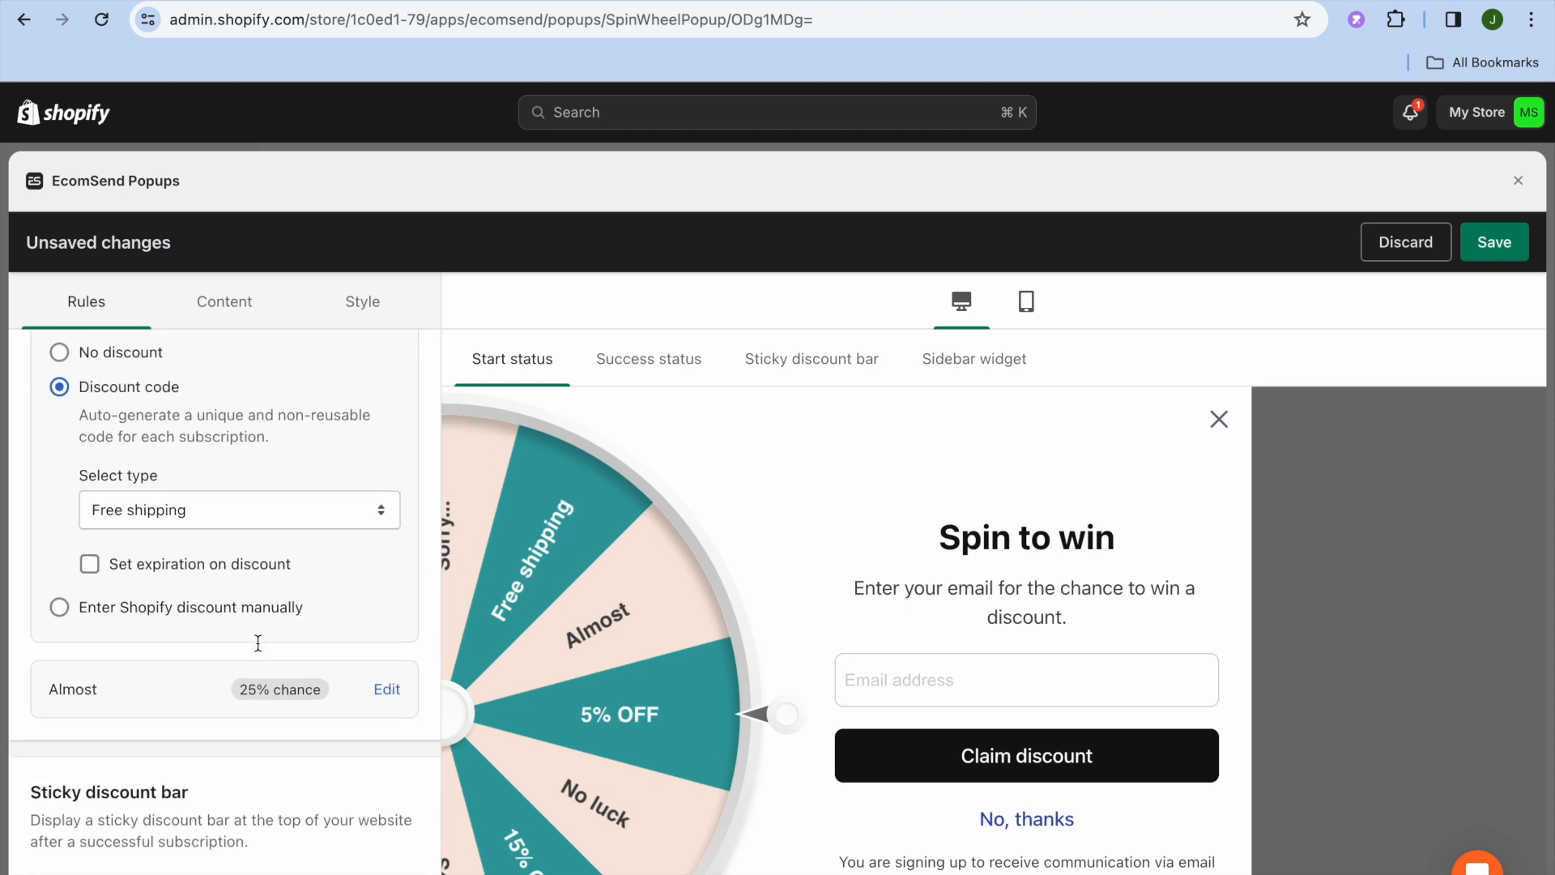
scroll(258, 642, down, 5)
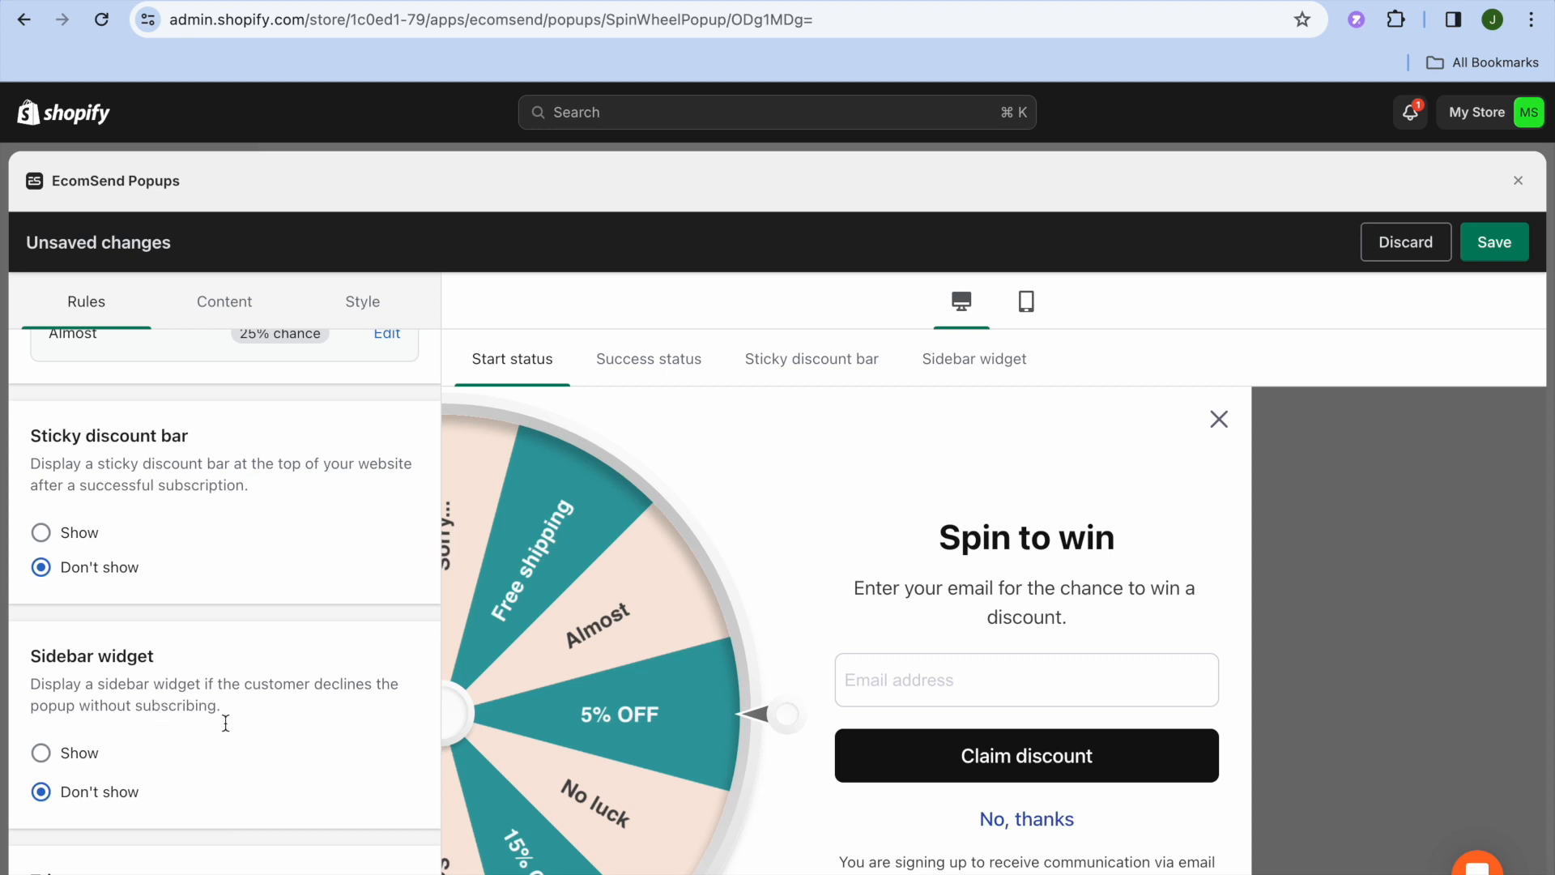
scroll(234, 644, down, 6)
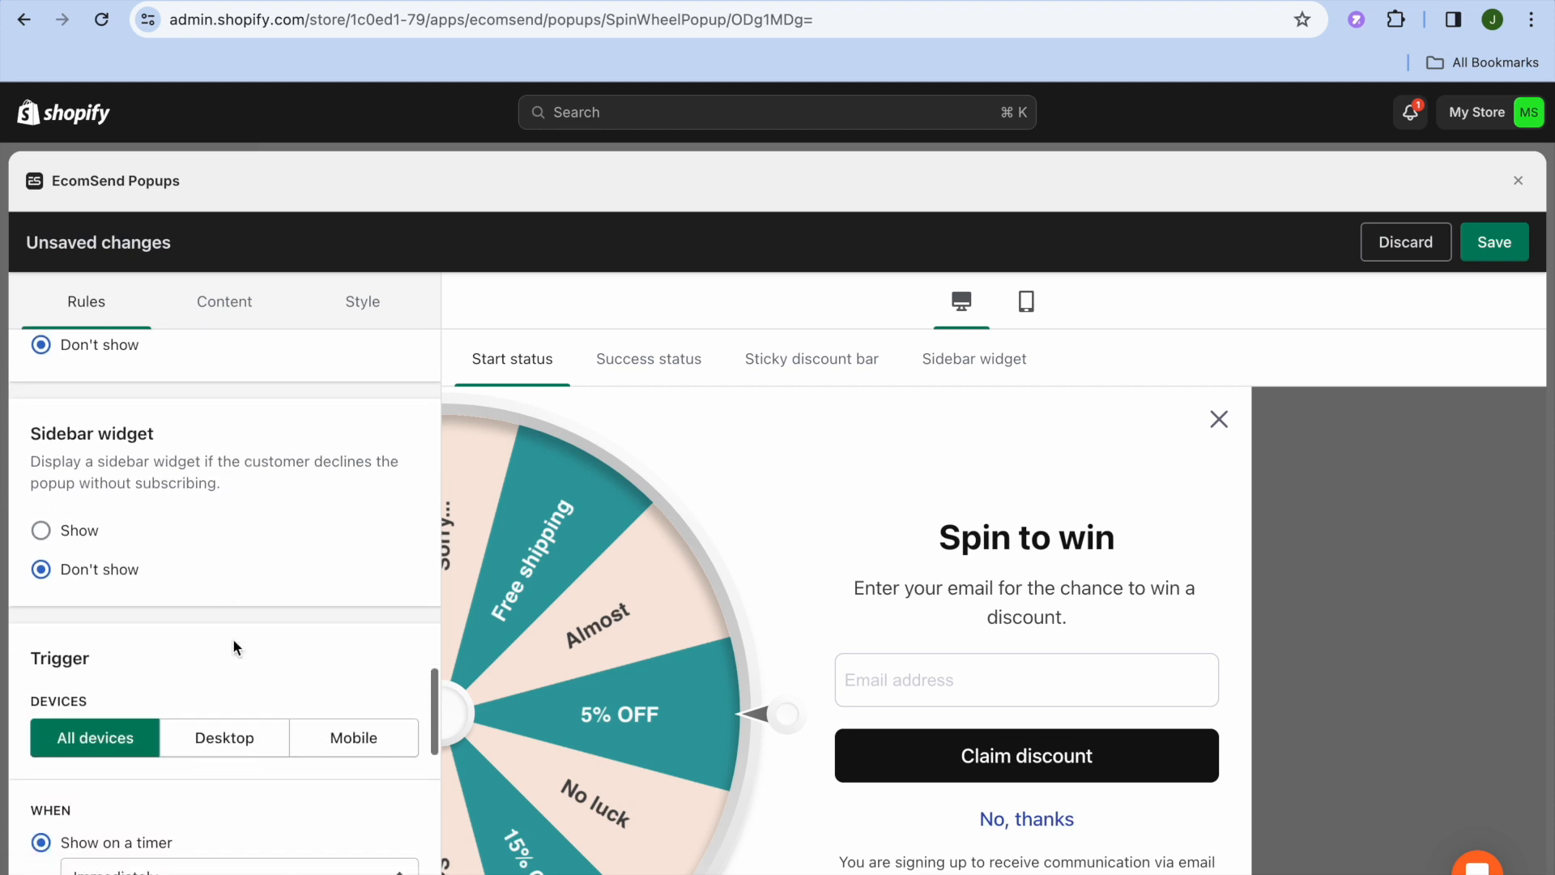
scroll(233, 645, down, 1)
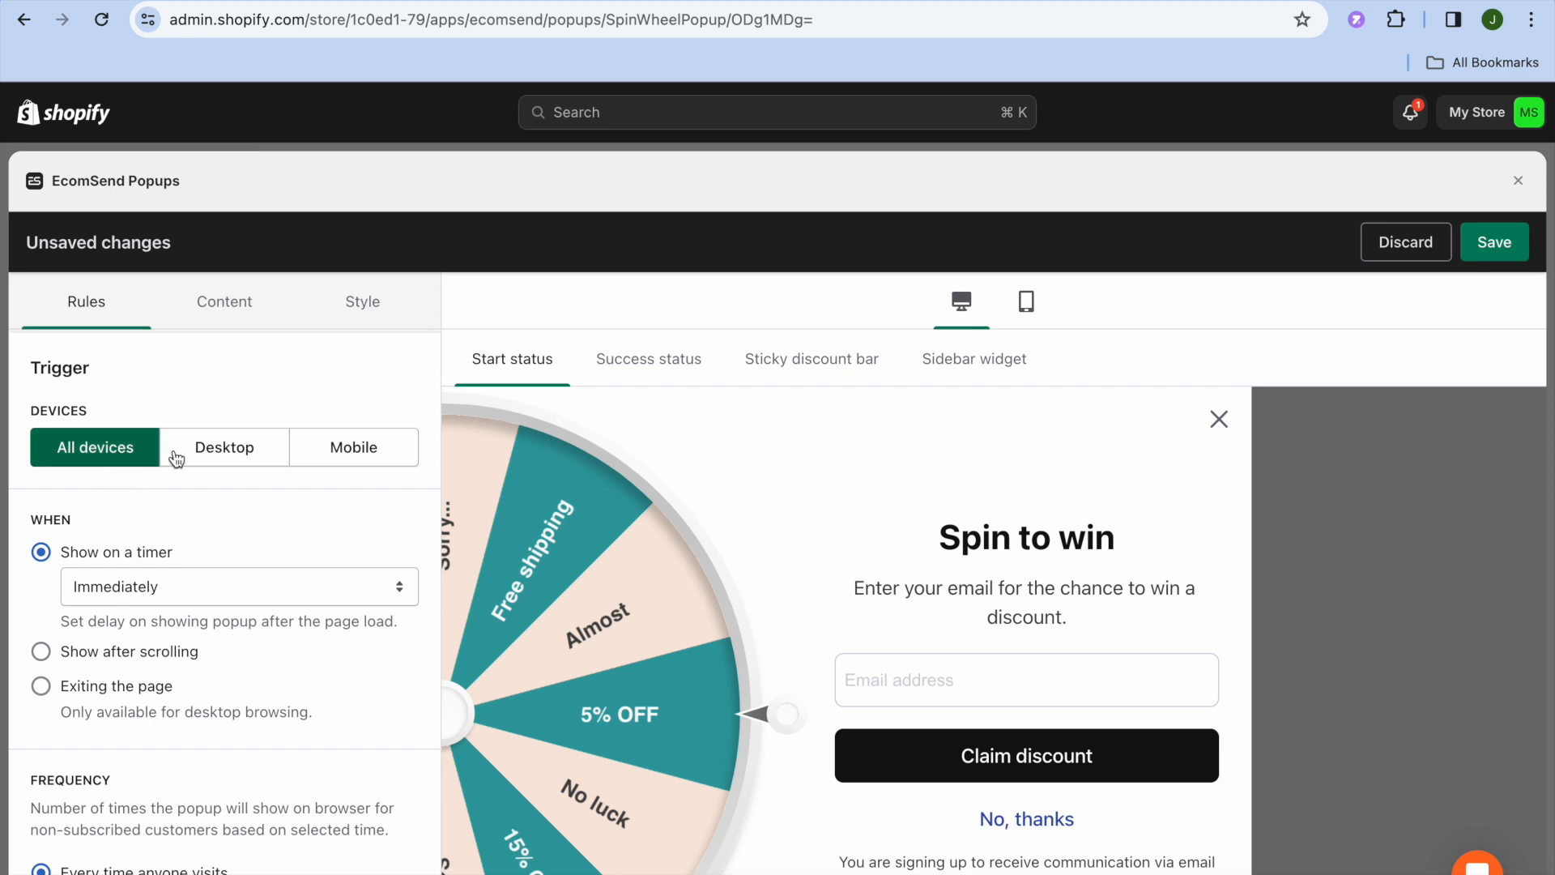
click(216, 451)
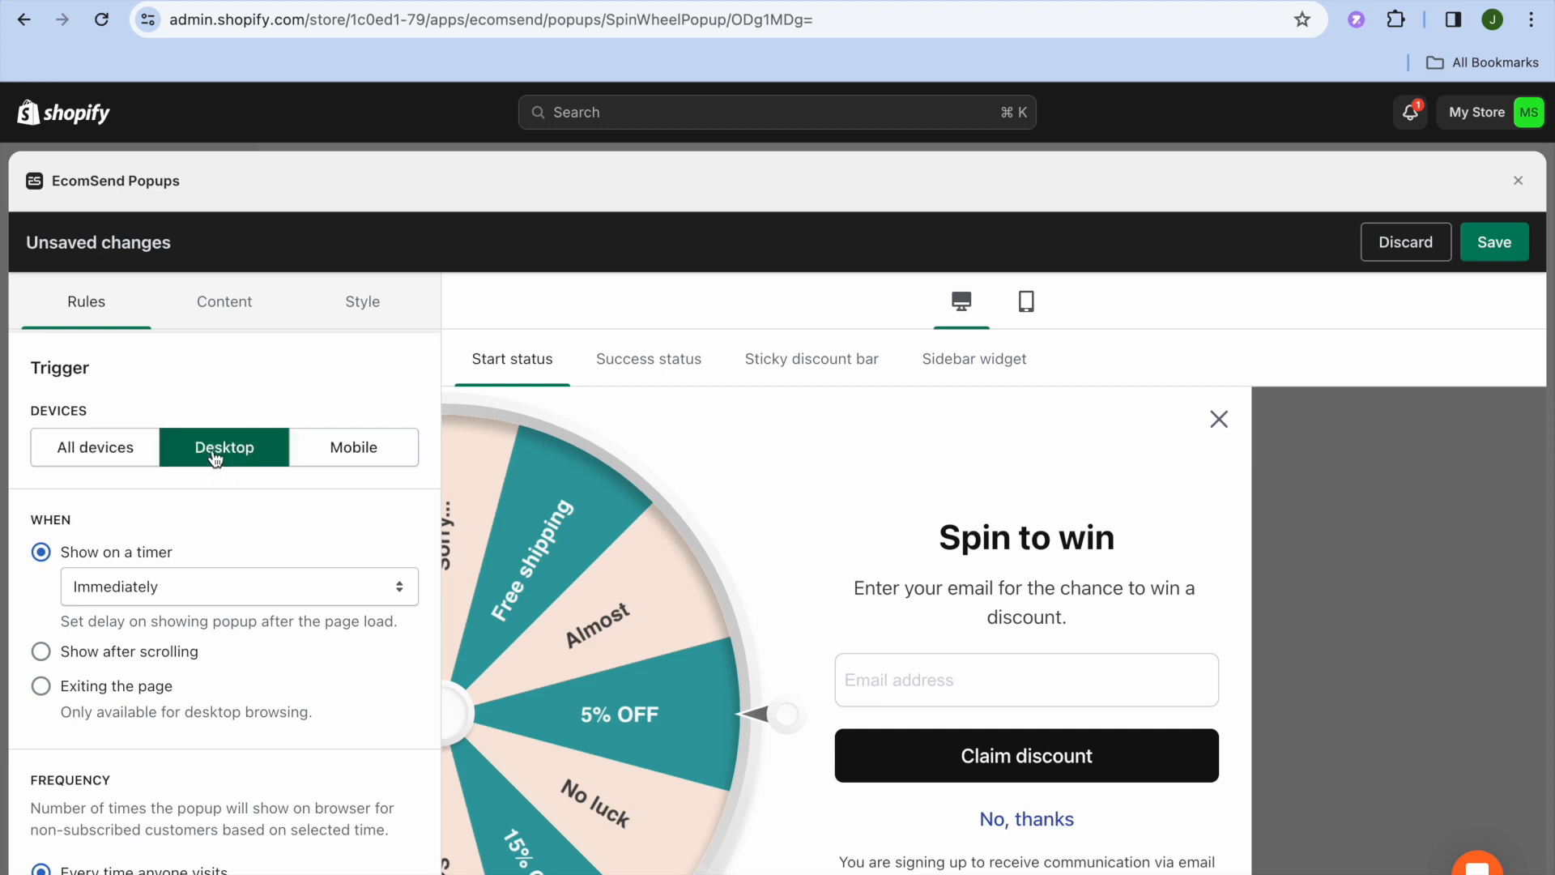
click(329, 457)
click(101, 454)
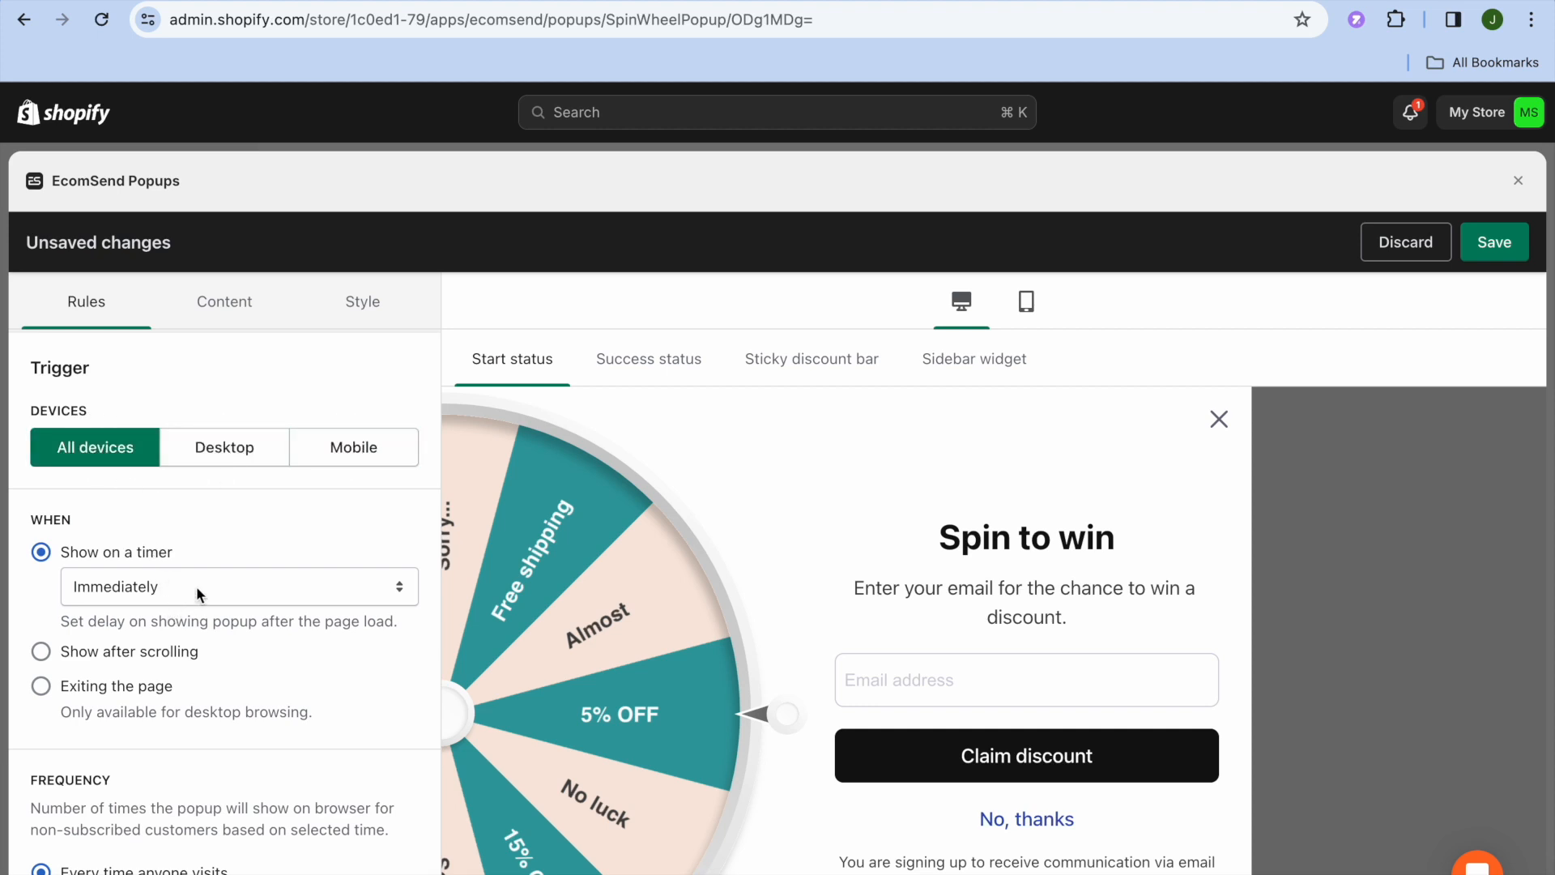
click(250, 604)
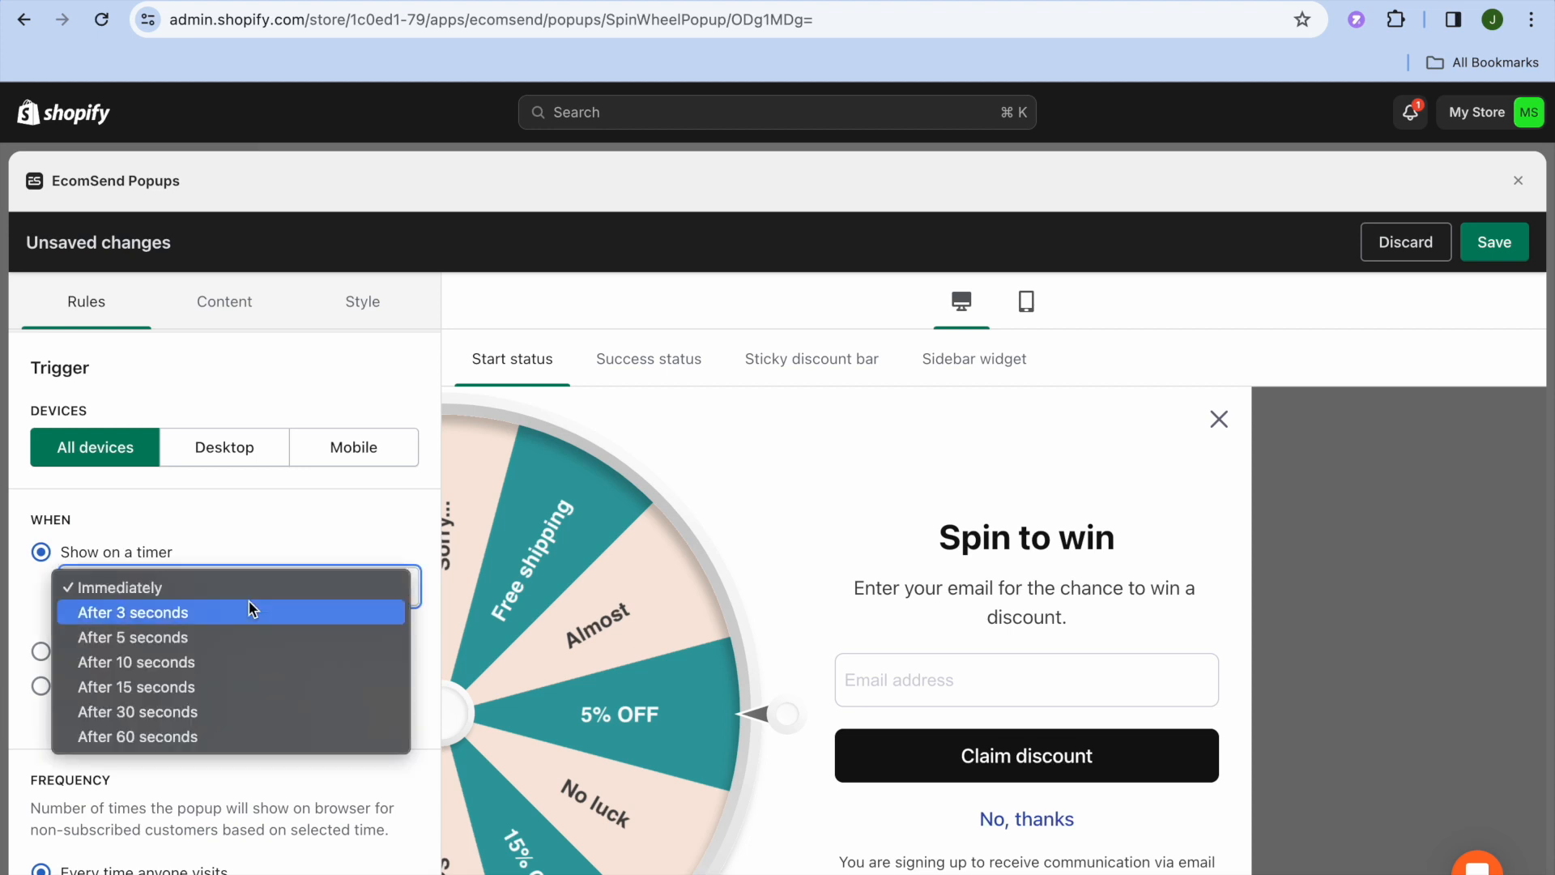
click(250, 612)
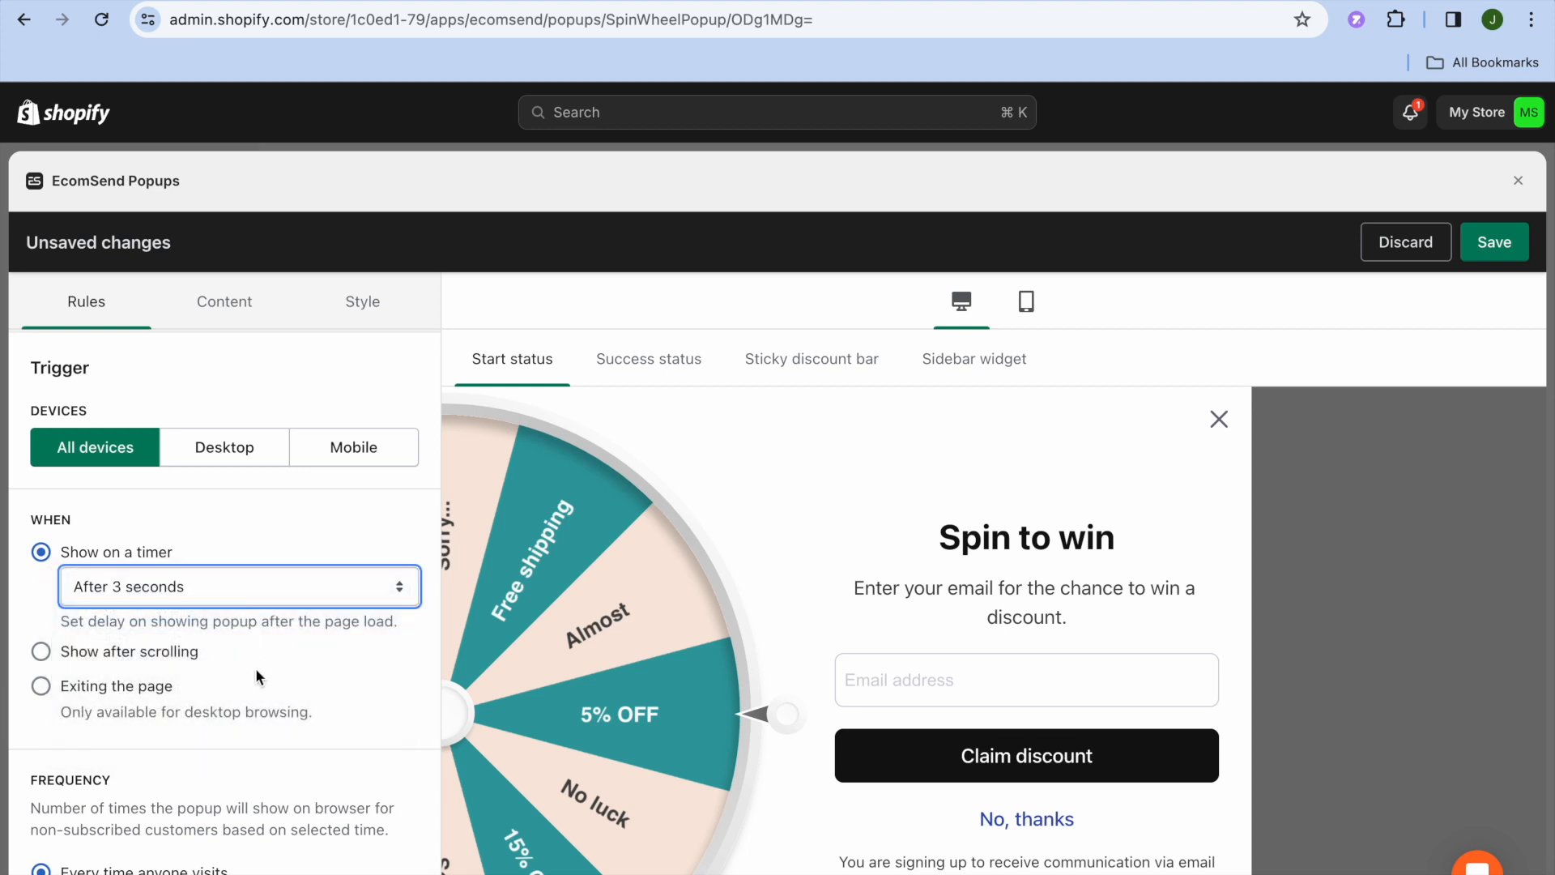
- Review the popup's display frequency and its content texts, form fields and buttons, and save the popup changes
scroll(256, 674, down, 2)
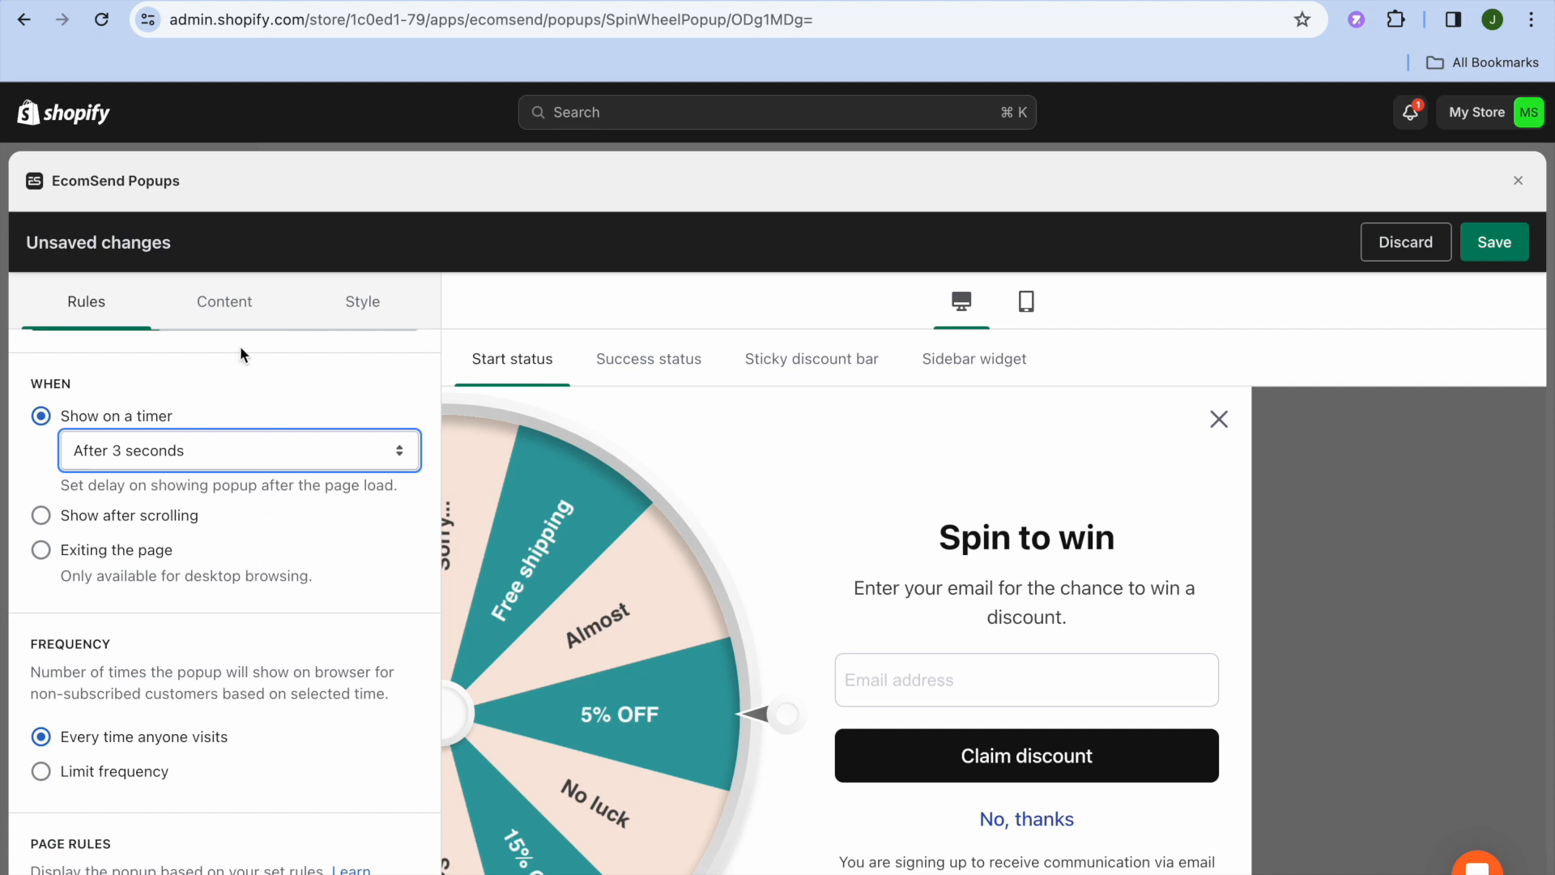
click(223, 302)
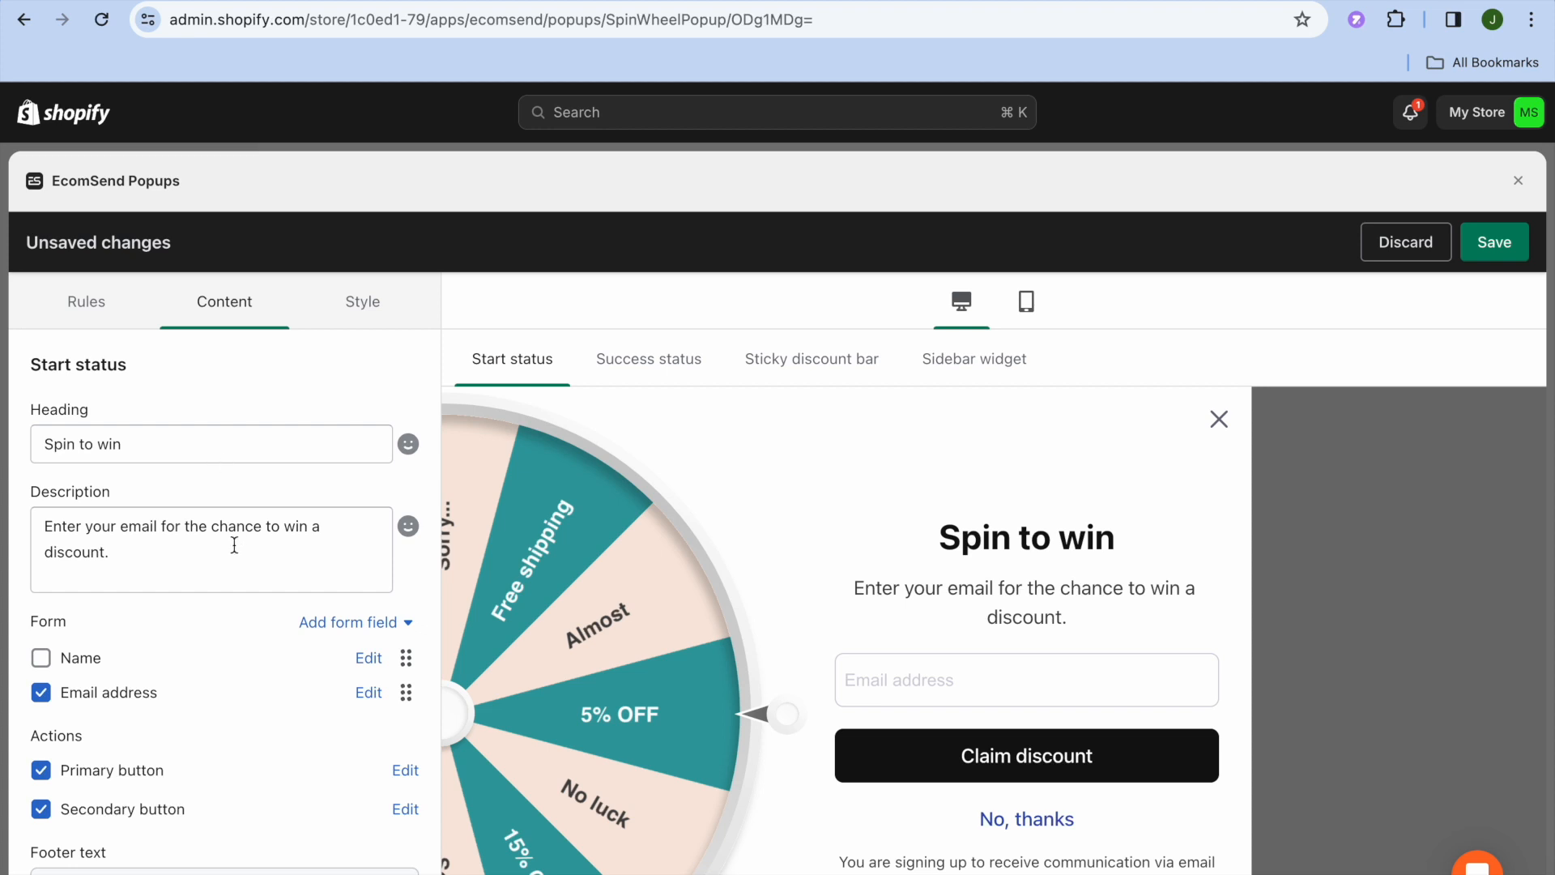
scroll(234, 545, down, 8)
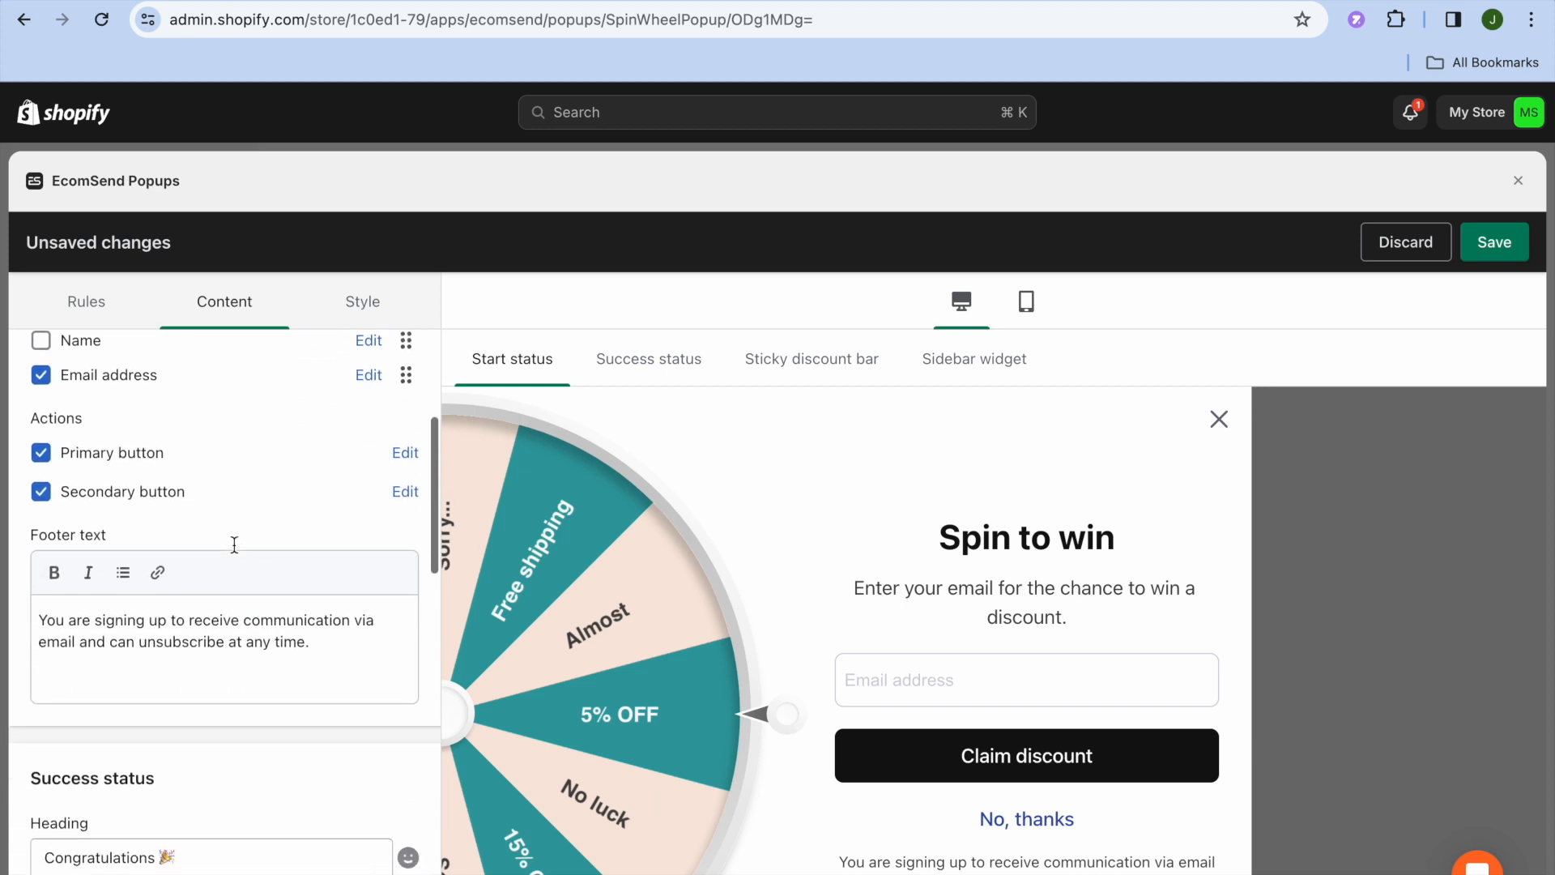
scroll(234, 546, down, 6)
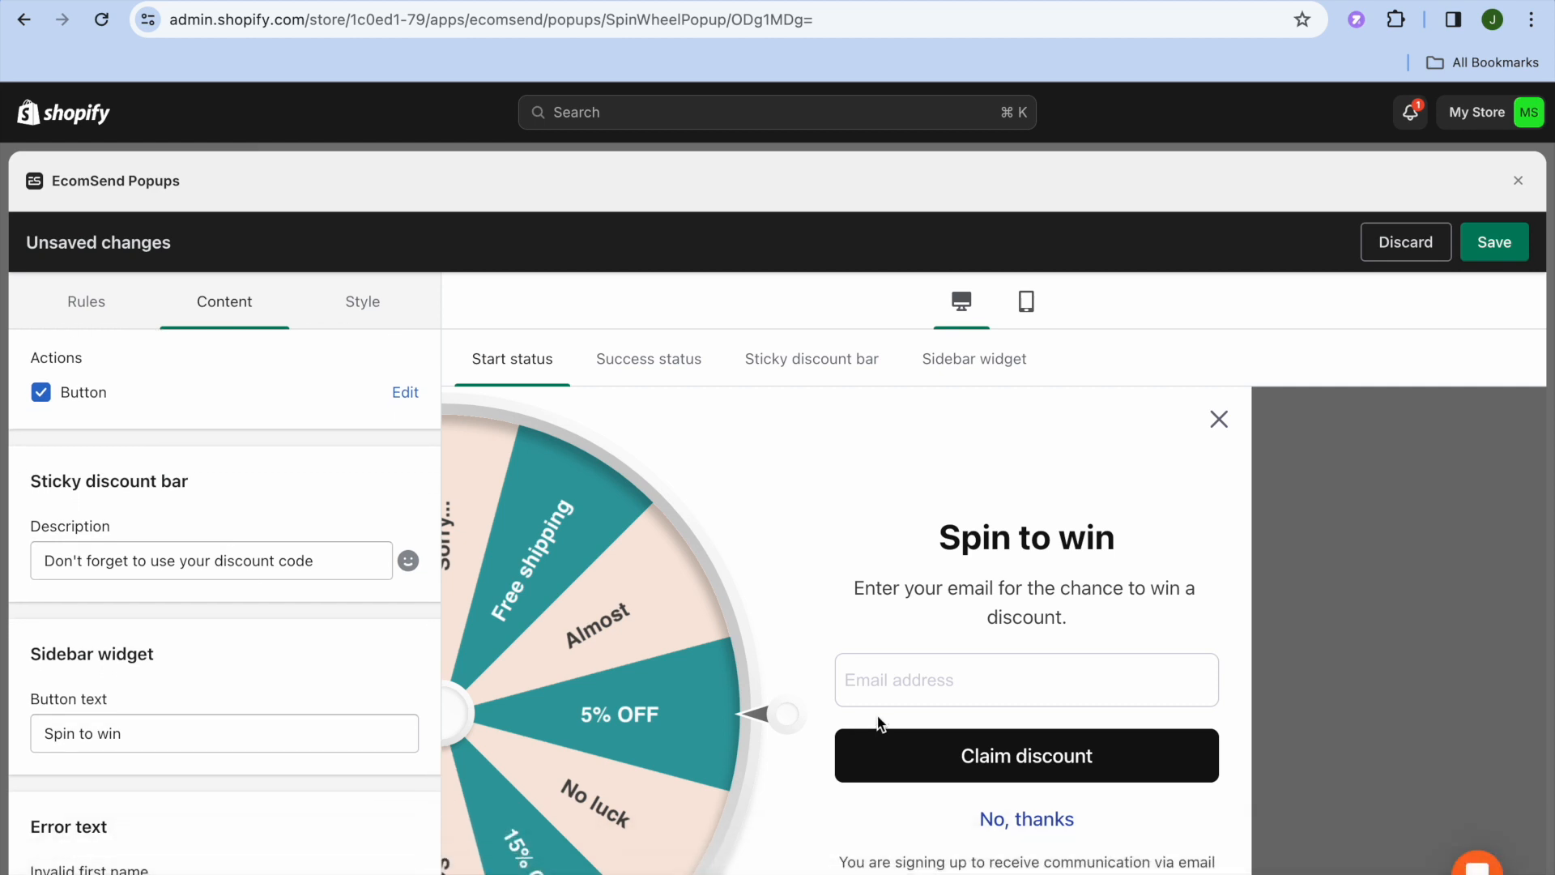
click(1500, 252)
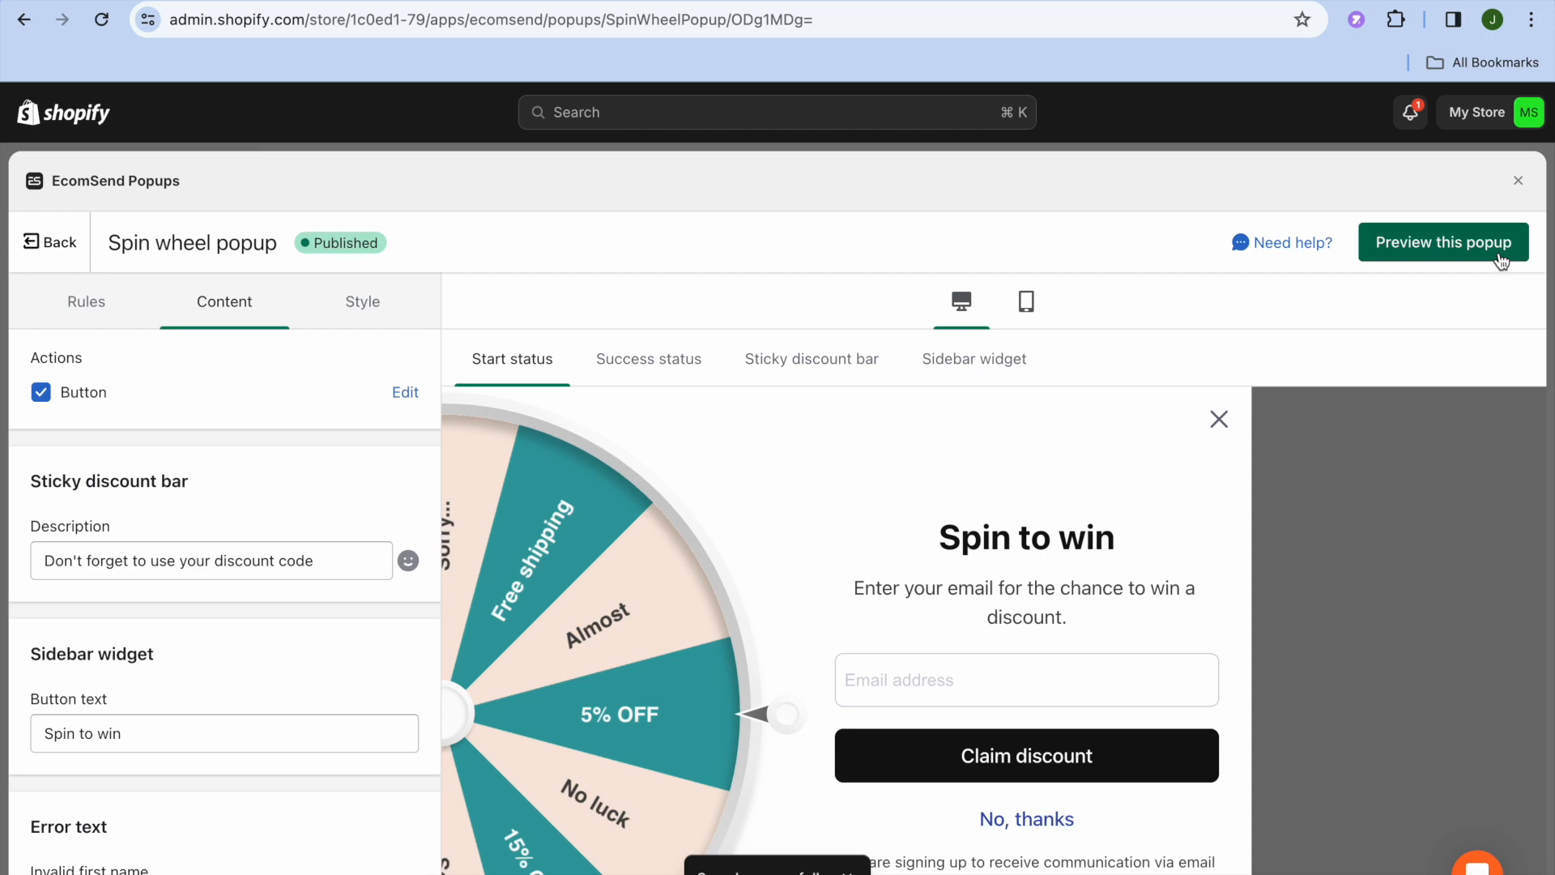
- Preview the spin wheel popup on the storefront and dismiss it
click(1443, 246)
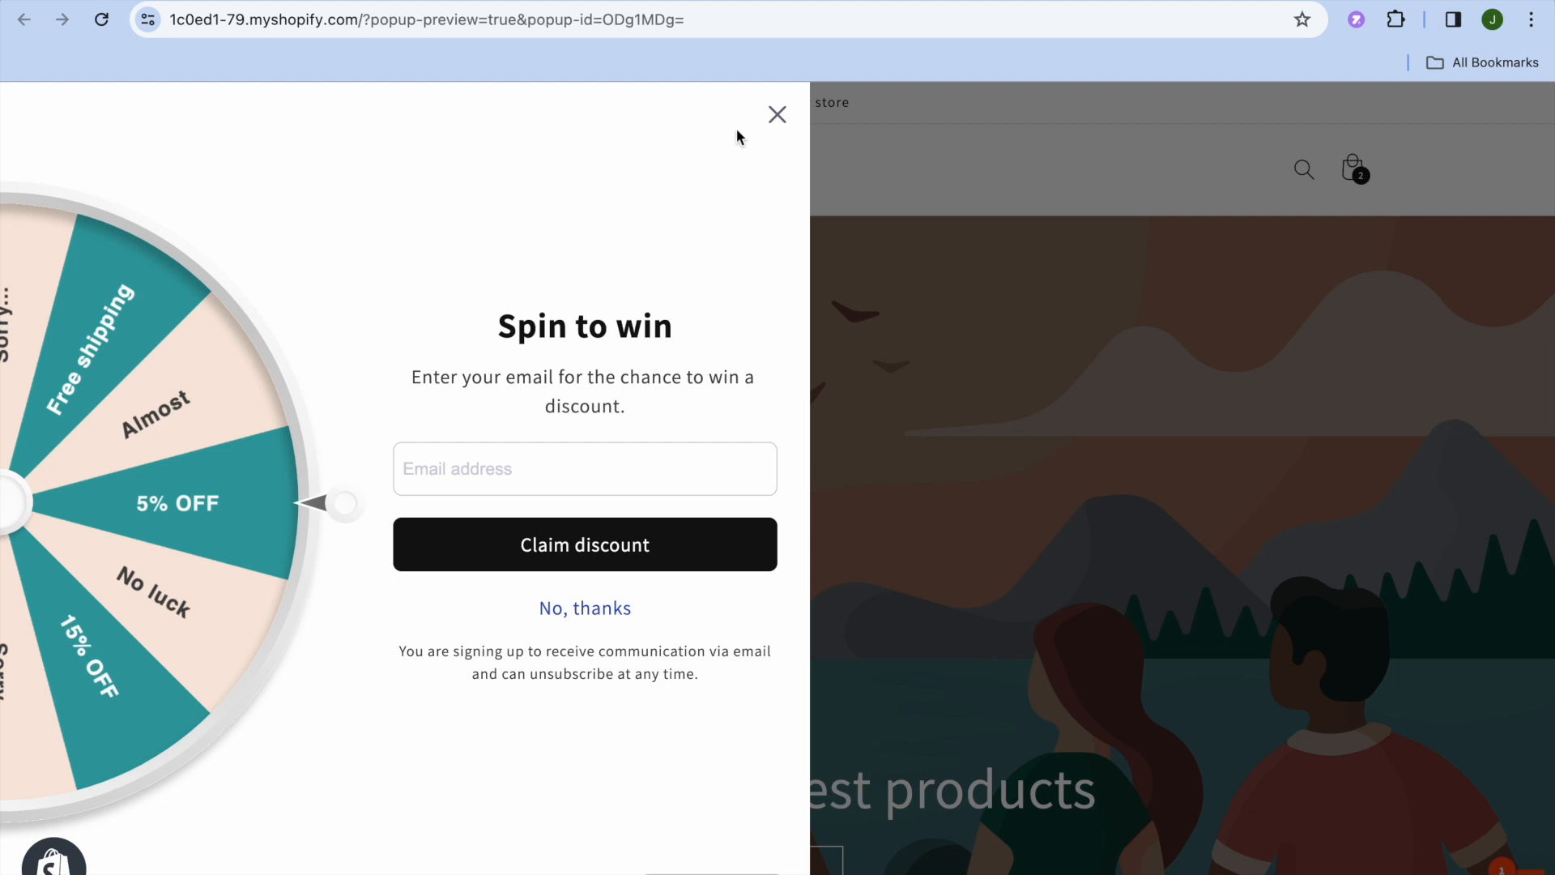
click(778, 113)
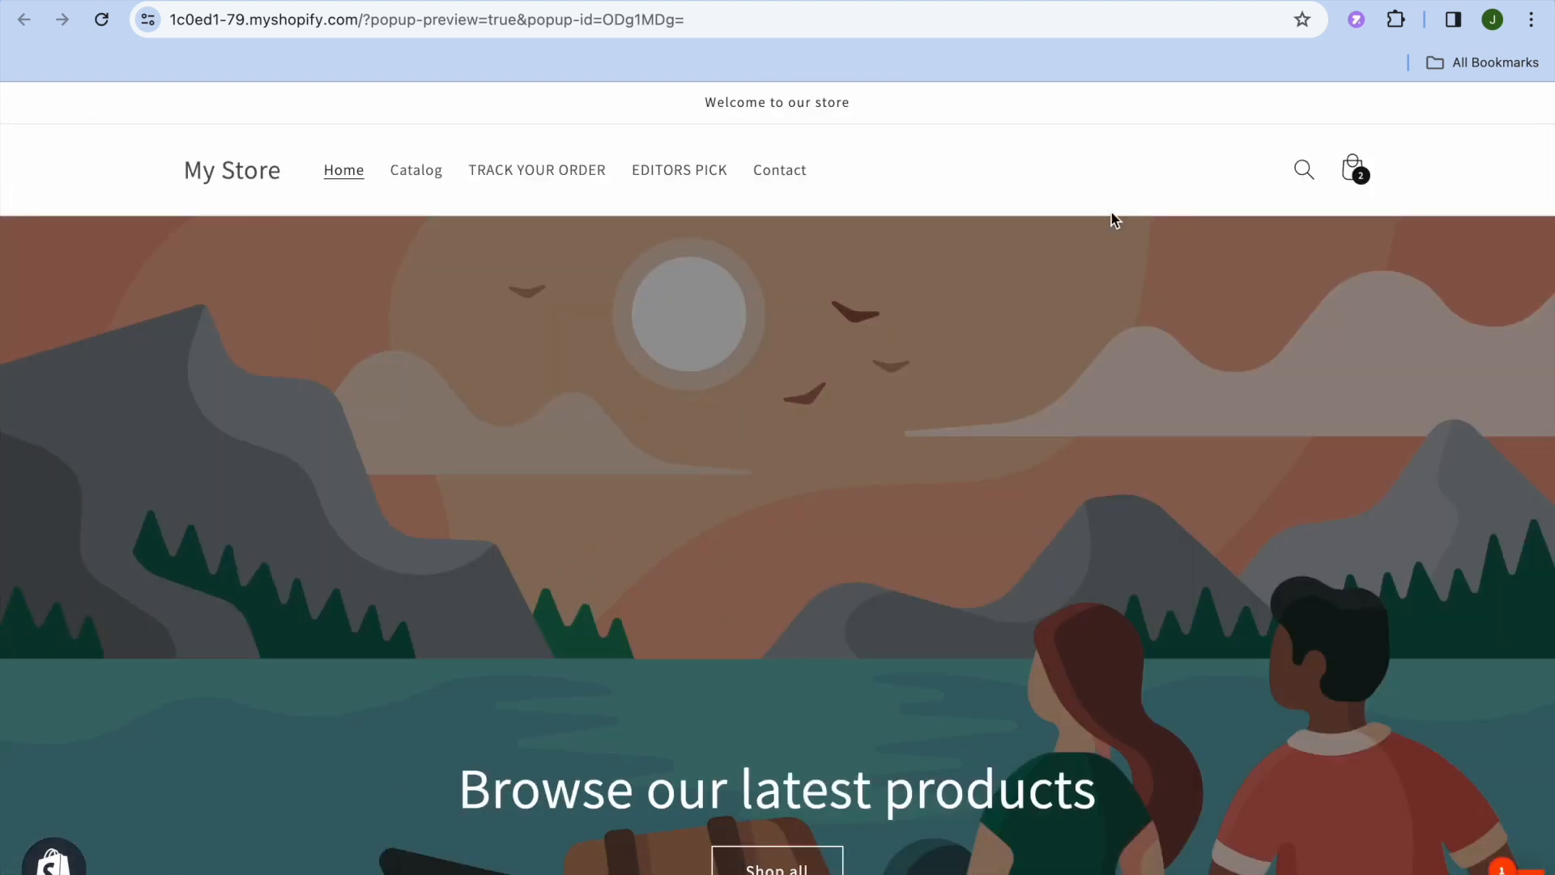